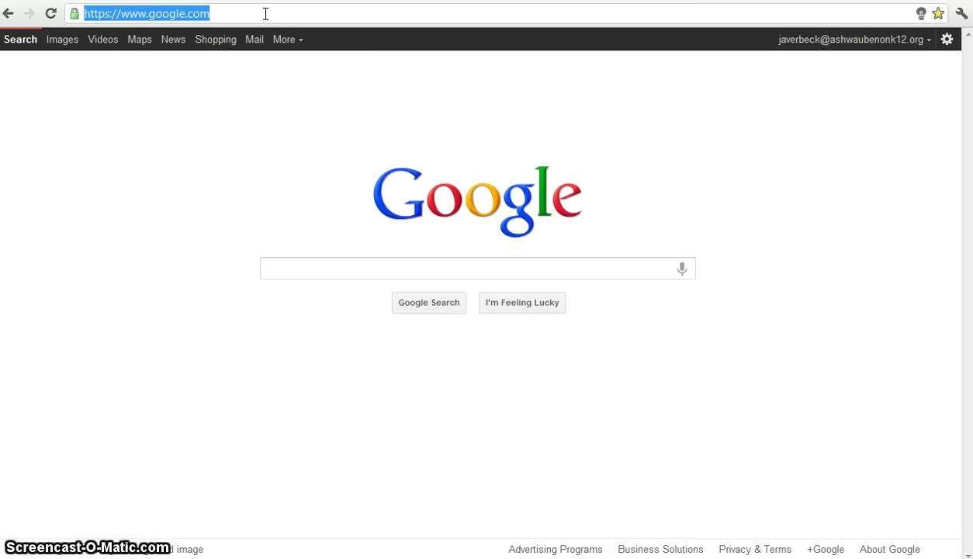
text(www.instagrok.com)
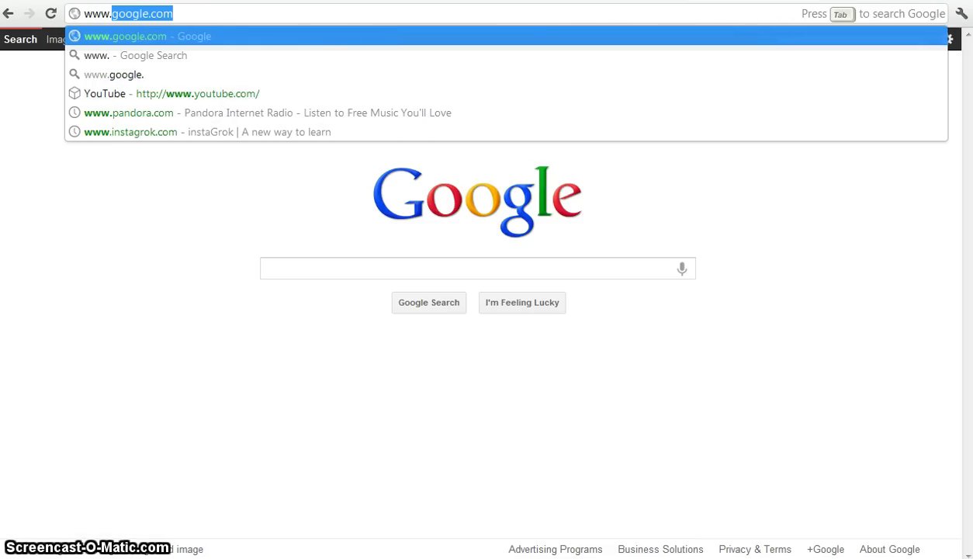
key(Return)
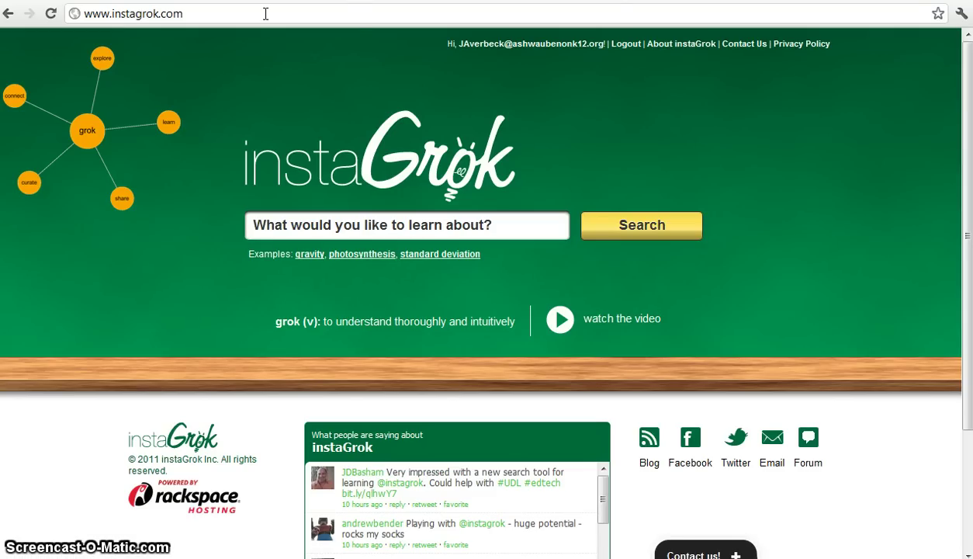
click(624, 44)
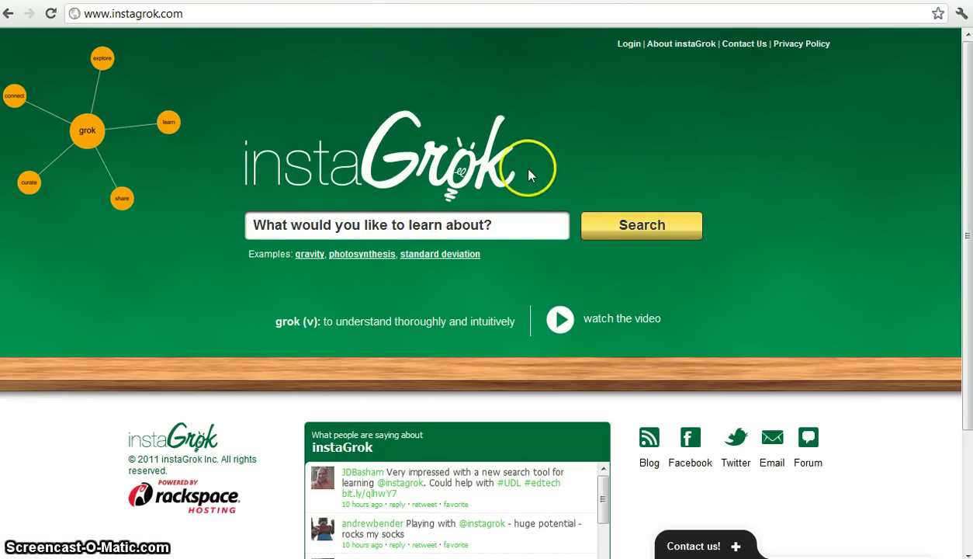
- Search instaGrok for Jaguars
click(549, 225)
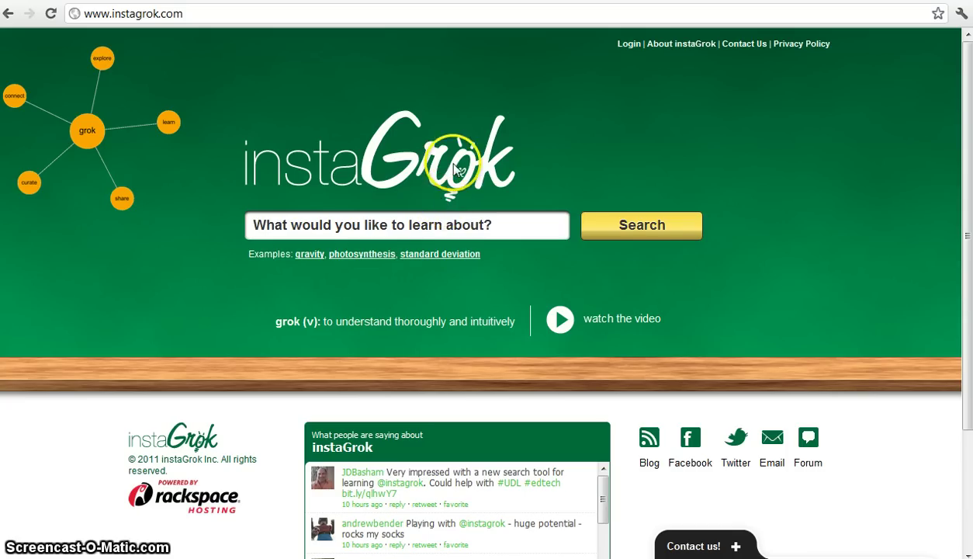
click(499, 232)
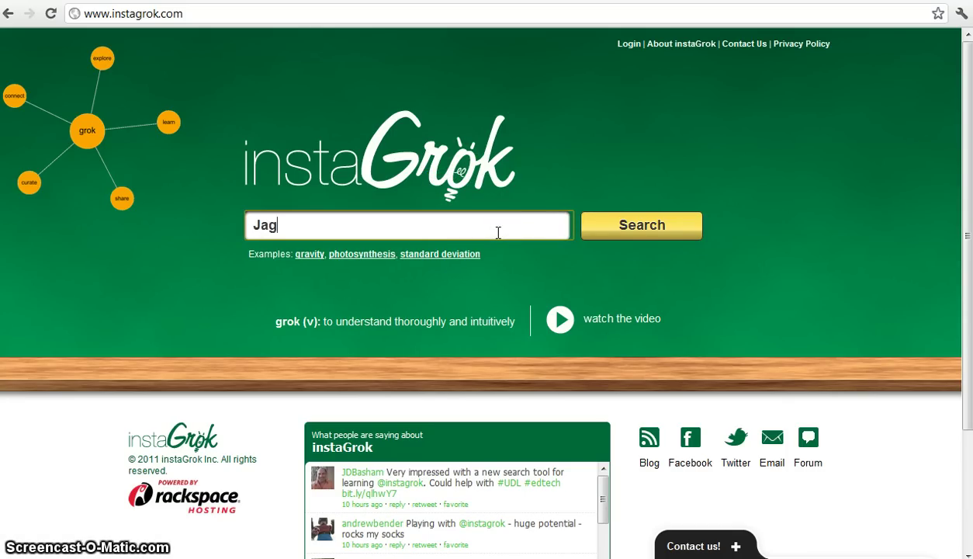
key(Return)
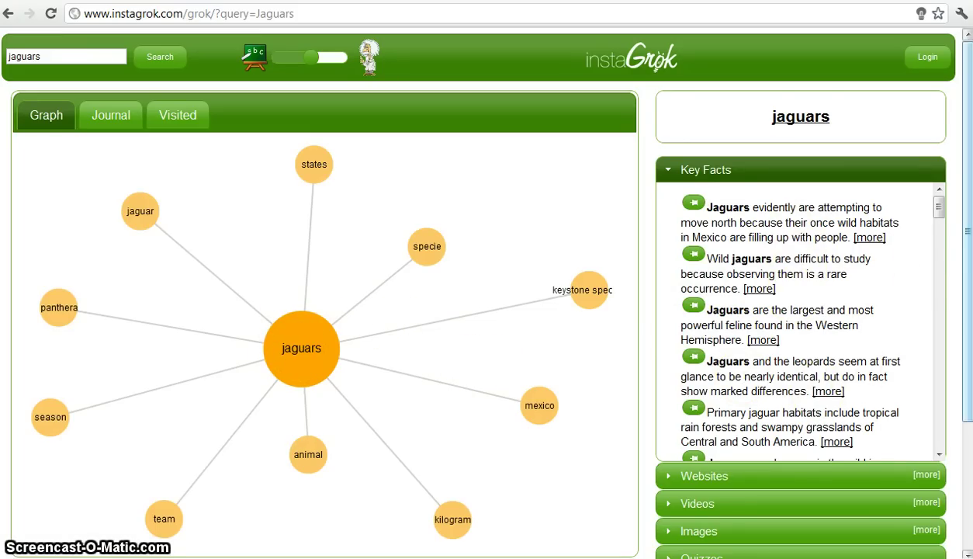
- Look through the Websites listed for jaguars and return to the Key Facts
drag(966, 252, 963, 299)
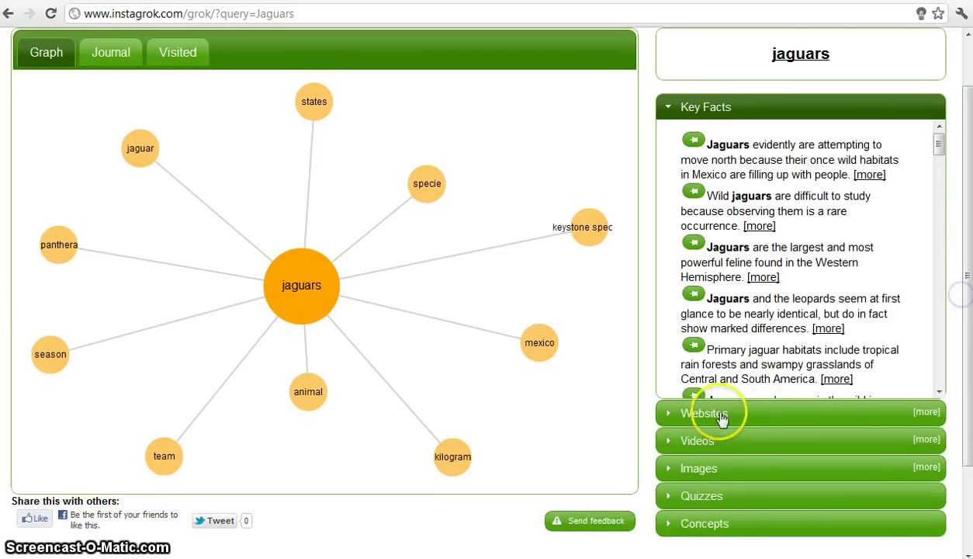
click(698, 419)
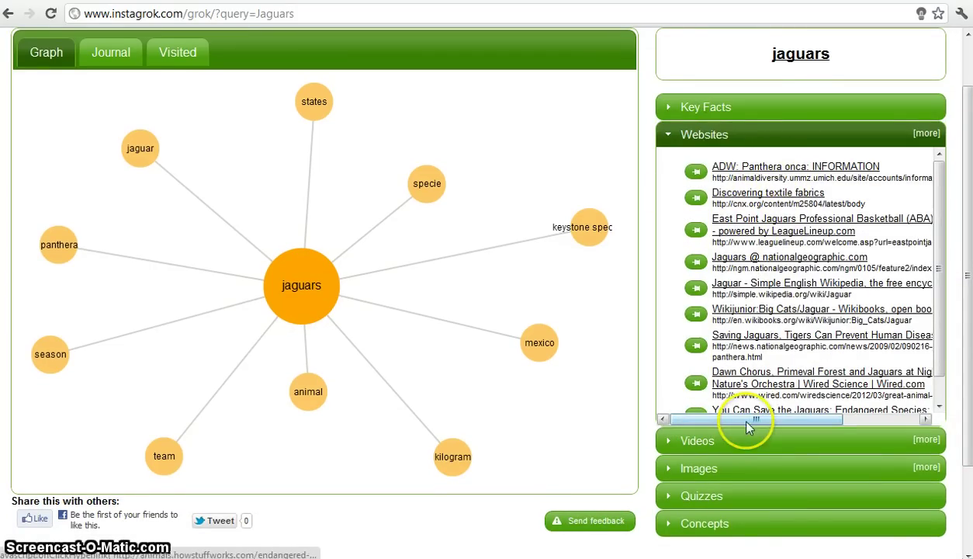
click(685, 111)
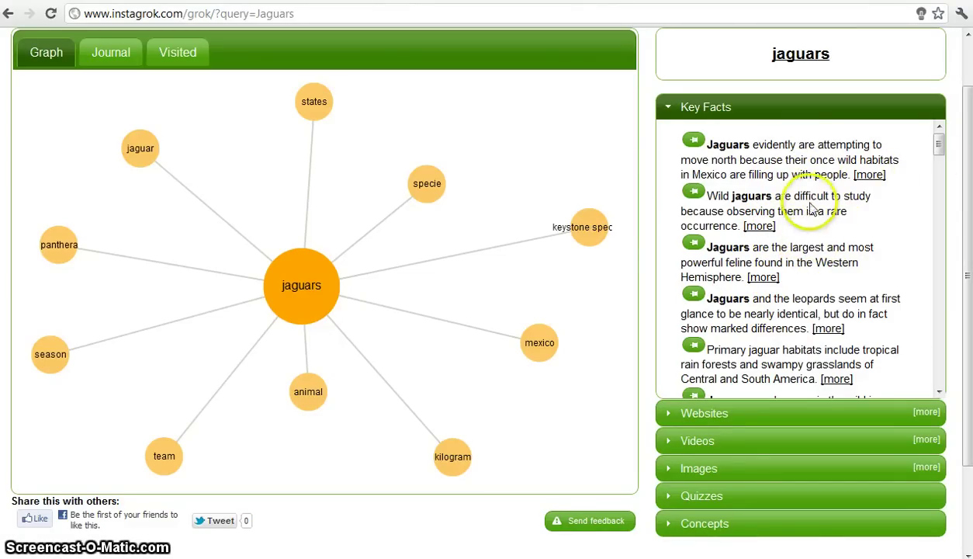
- Browse the Videos found for jaguars
click(680, 441)
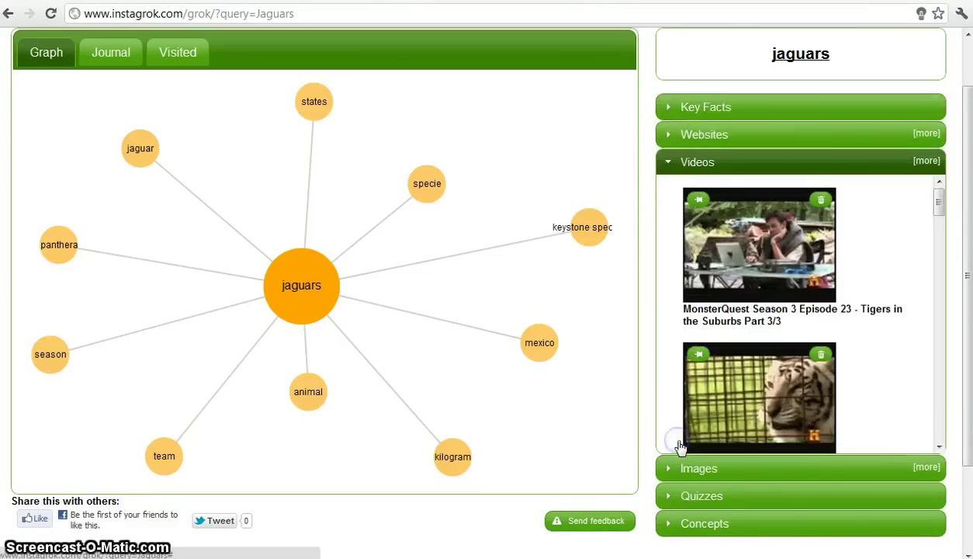
scroll(913, 231, down, 2)
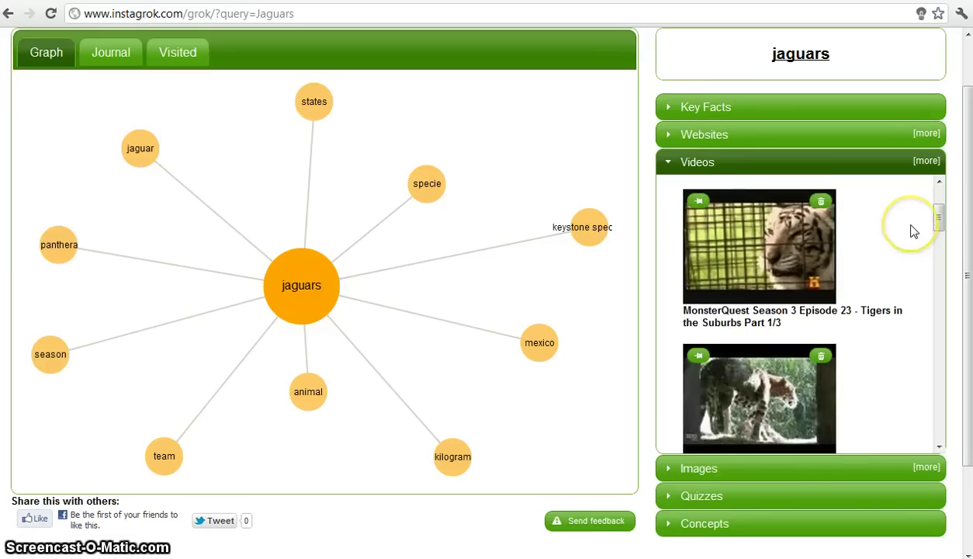
scroll(913, 231, down, 3)
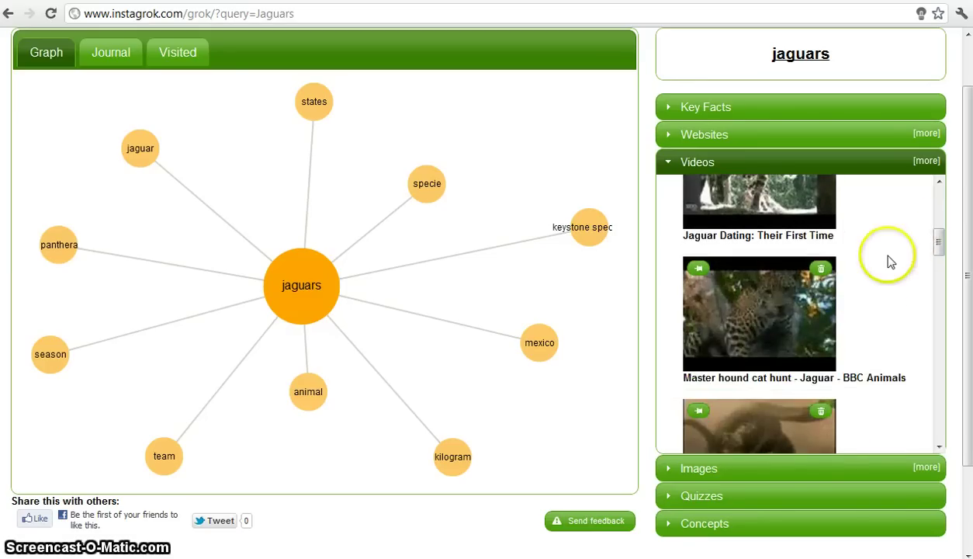
scroll(891, 260, down, 8)
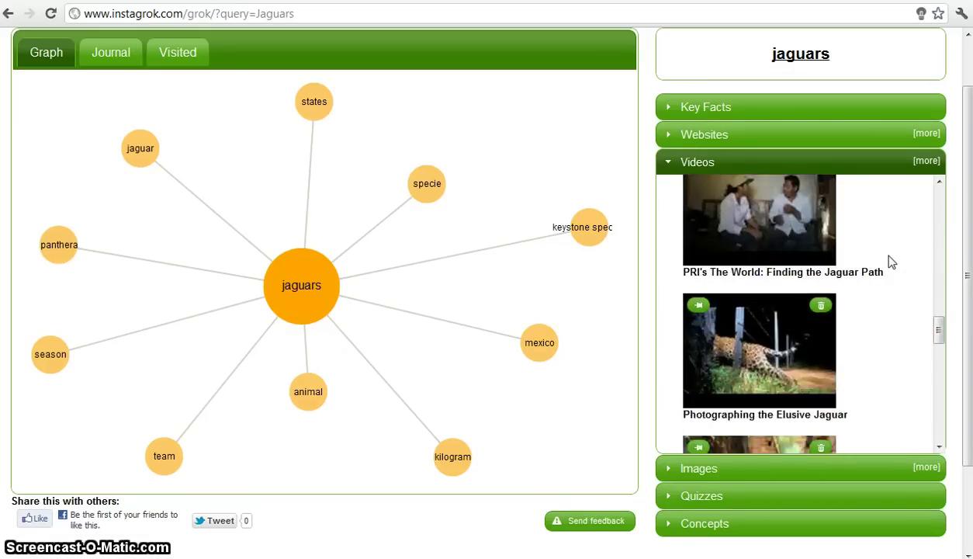
scroll(891, 262, down, 8)
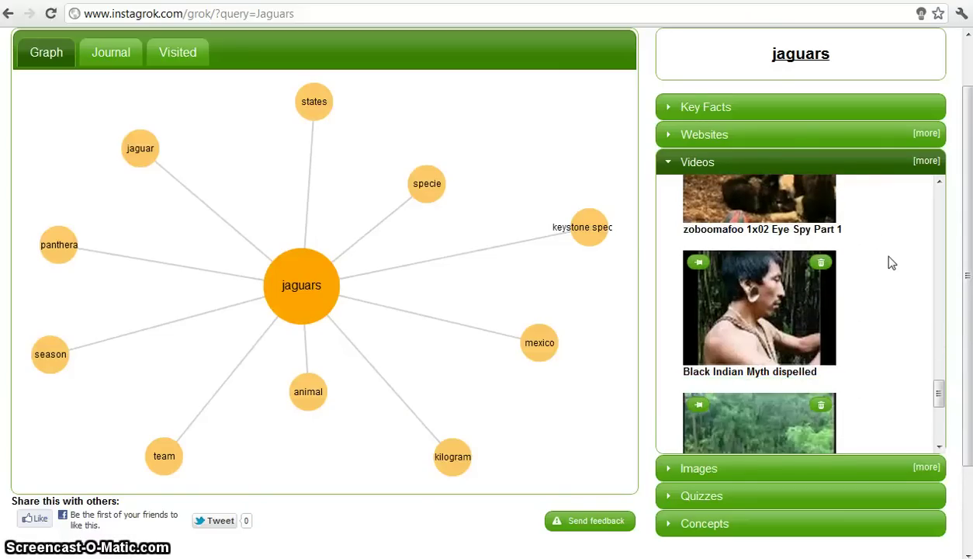
scroll(869, 249, up, 6)
- Browse the Images found for jaguars
click(699, 466)
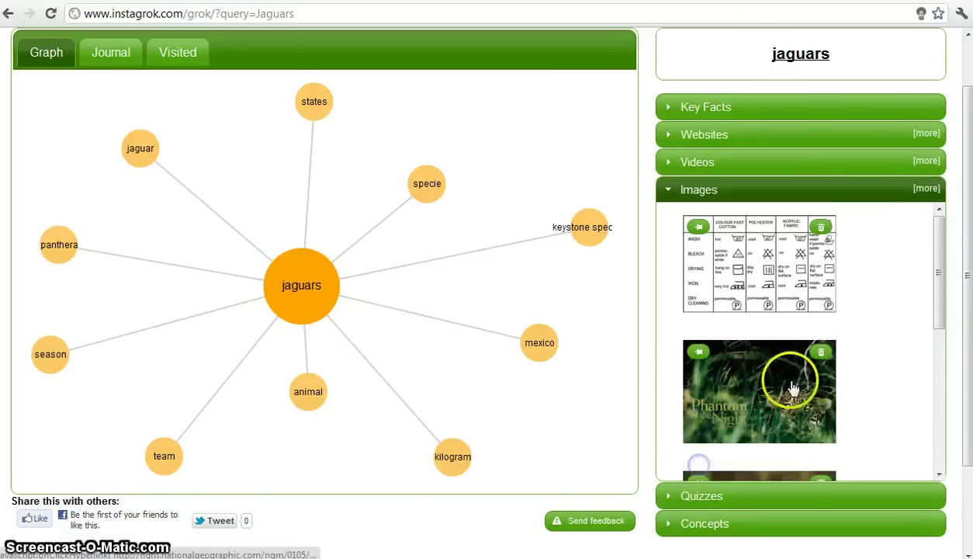
scroll(873, 269, down, 10)
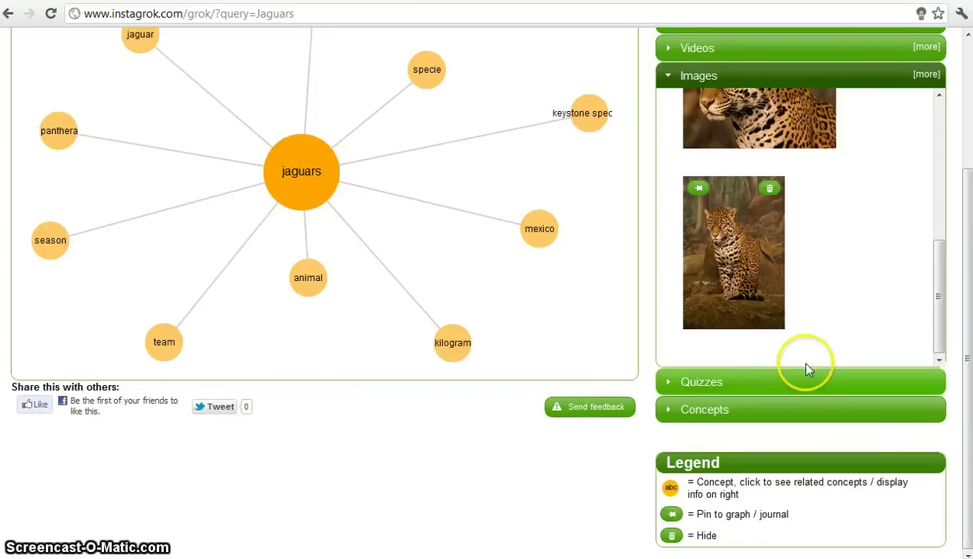
scroll(807, 365, up, 5)
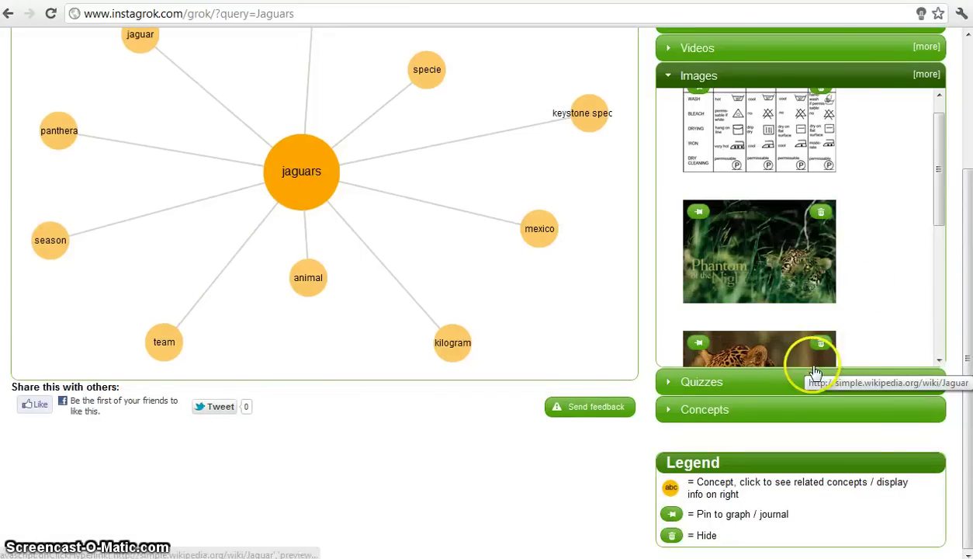
- Review the multiple-choice questions in the Quizzes section for jaguars
click(738, 383)
scroll(832, 217, down, 5)
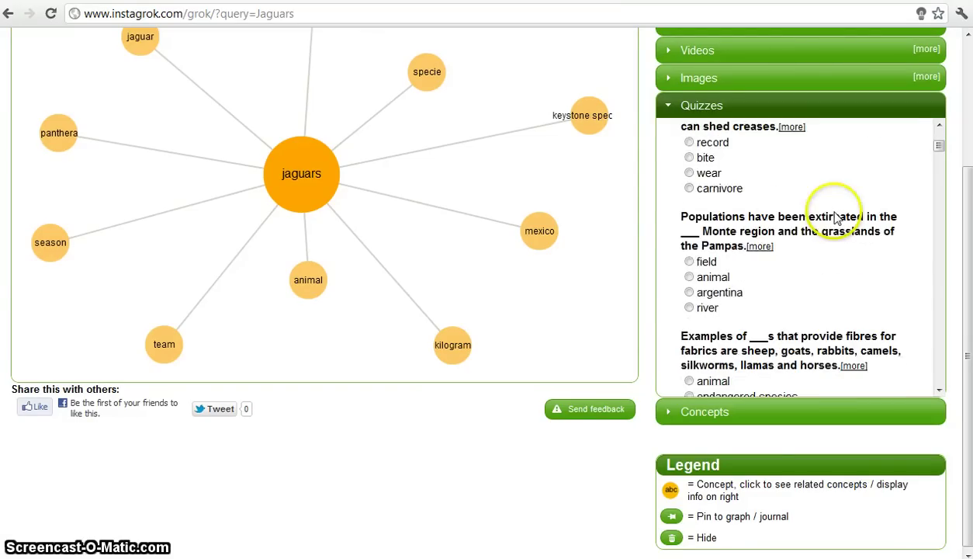
scroll(831, 232, down, 2)
scroll(833, 239, up, 4)
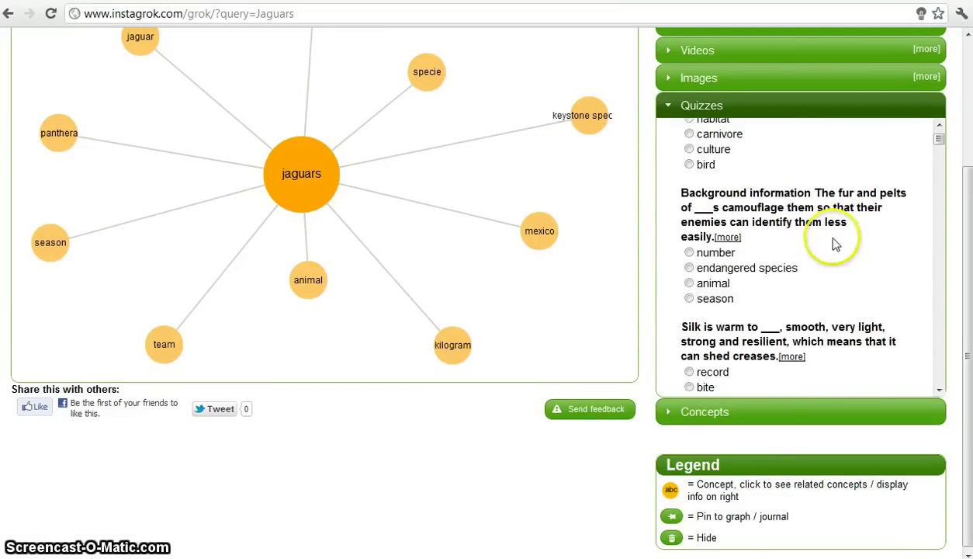
scroll(832, 240, up, 4)
scroll(859, 359, down, 2)
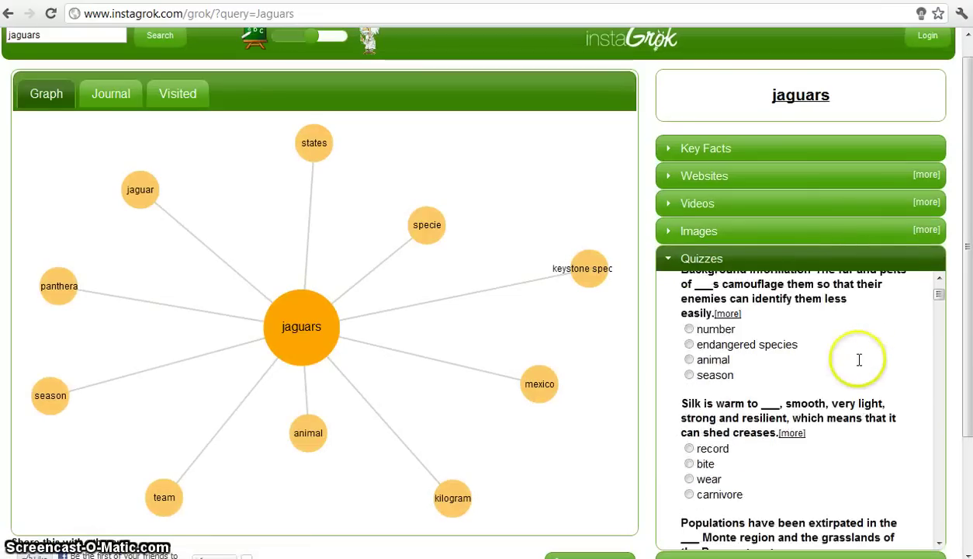
scroll(859, 359, down, 3)
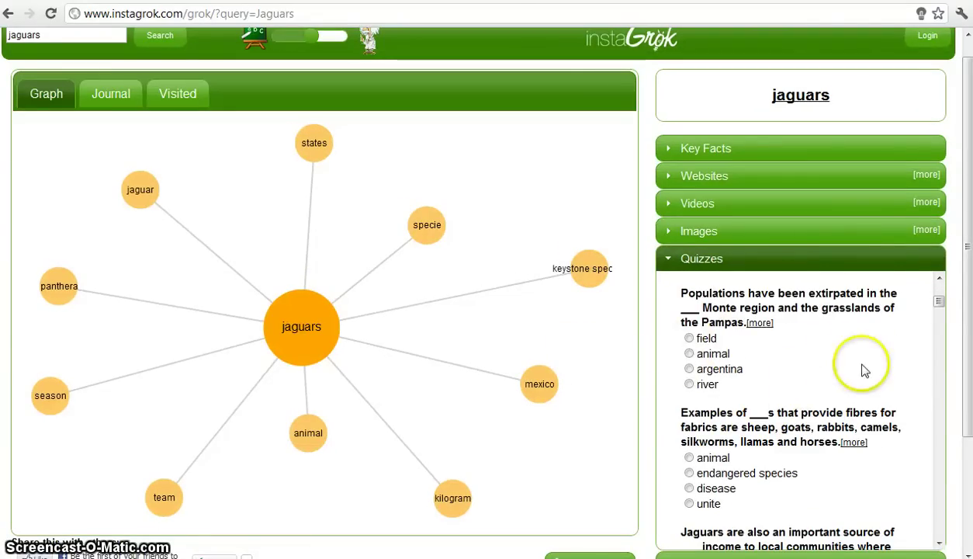
scroll(861, 371, down, 4)
- View the related Concepts for jaguars, and reopen the Key Facts beside the graph
drag(967, 239, 808, 413)
click(682, 472)
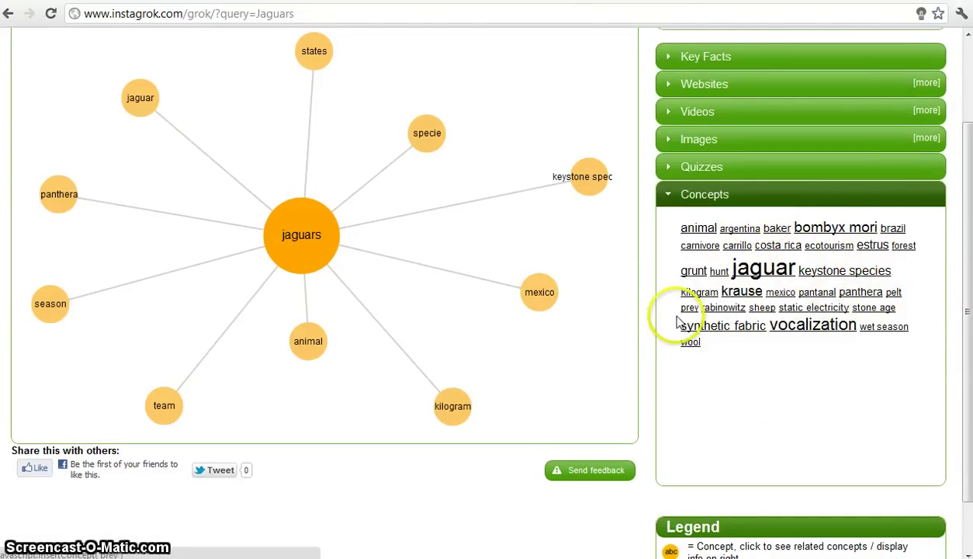
scroll(786, 385, up, 2)
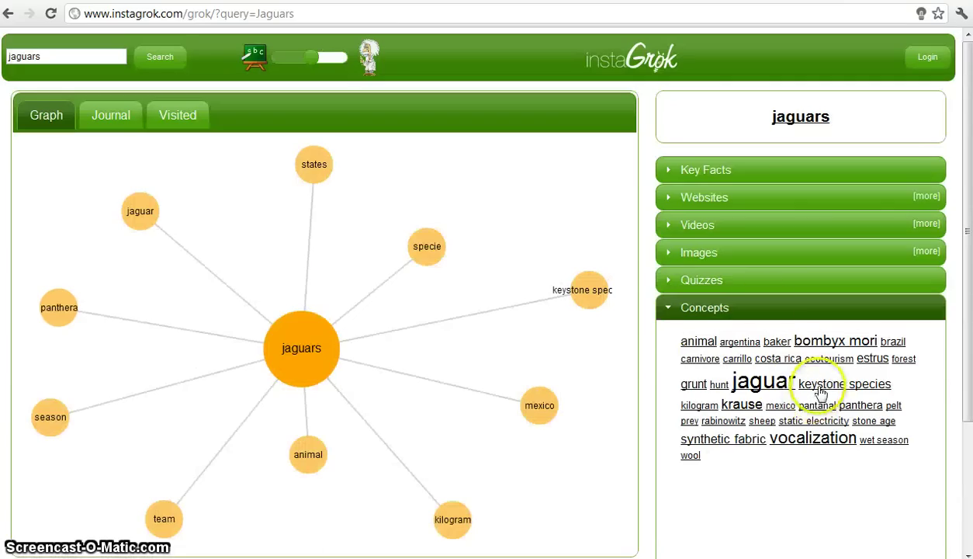
click(707, 171)
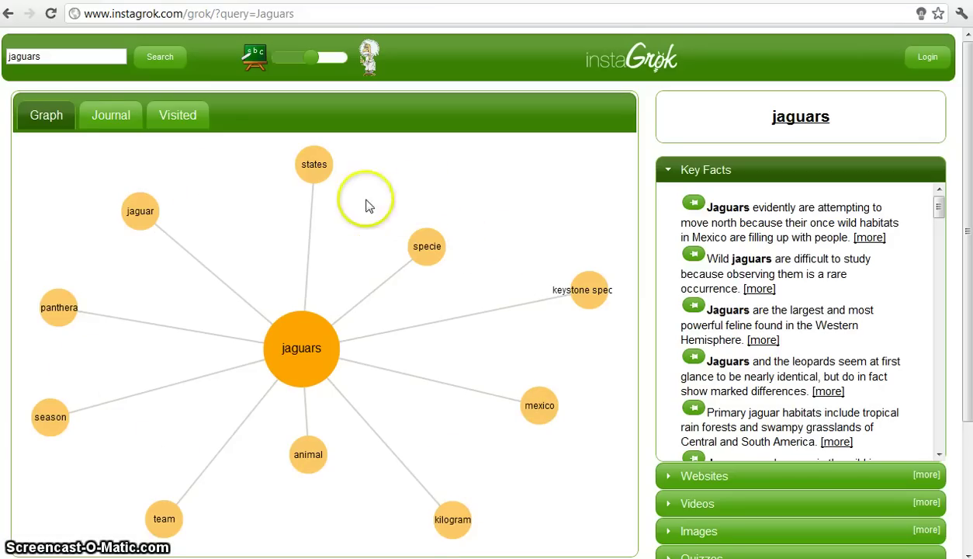
scroll(524, 237, down, 1)
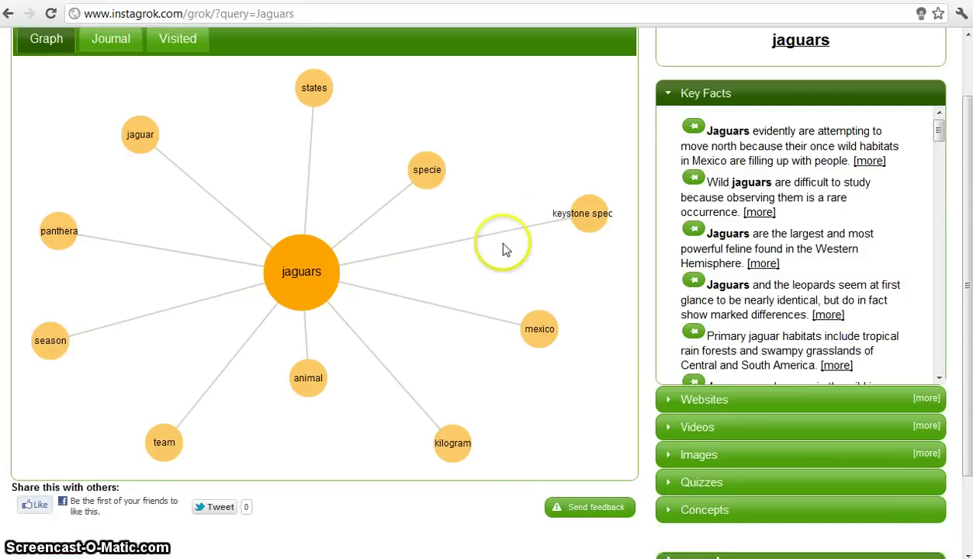
scroll(503, 248, up, 1)
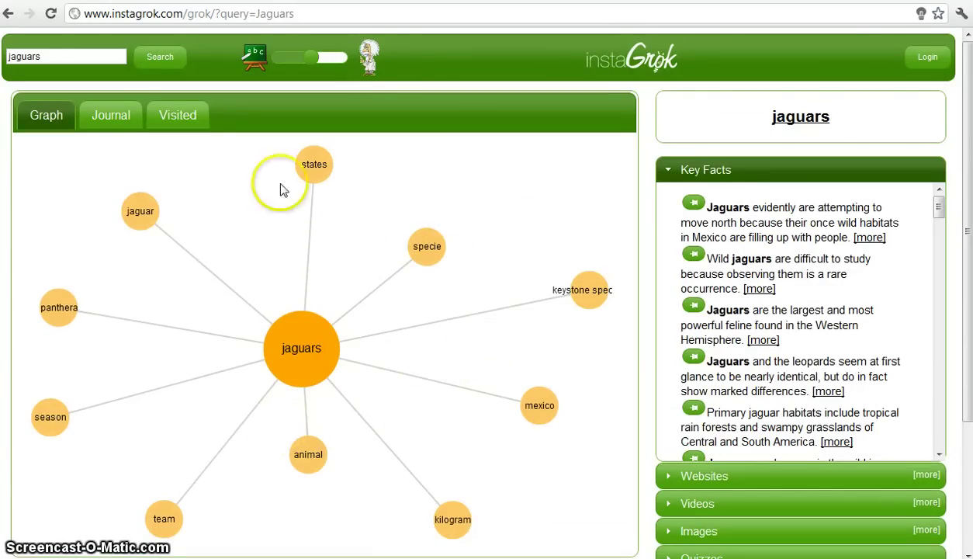
- Expand the jaguars concept and its prey concept in the graph, and show the Websites for prey
click(301, 351)
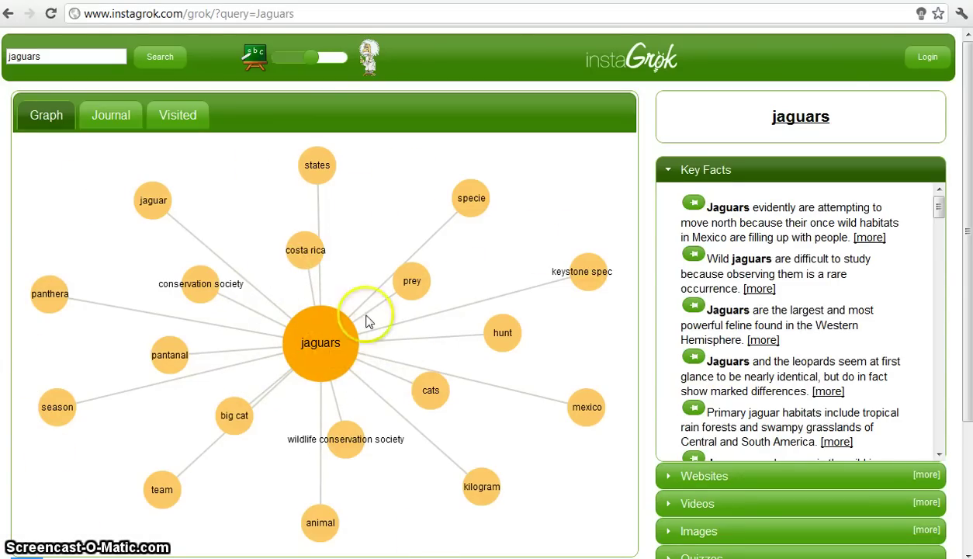
click(412, 283)
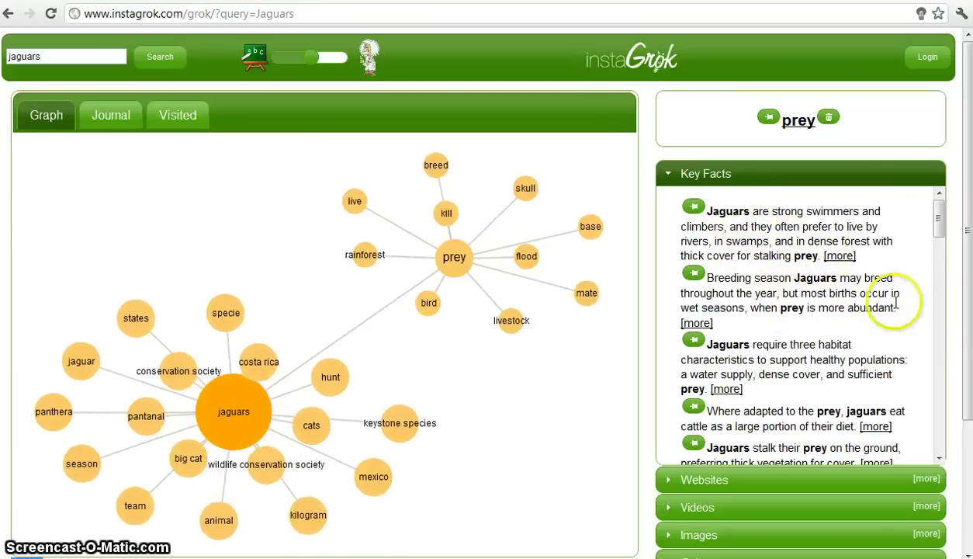
scroll(900, 293, down, 2)
click(726, 479)
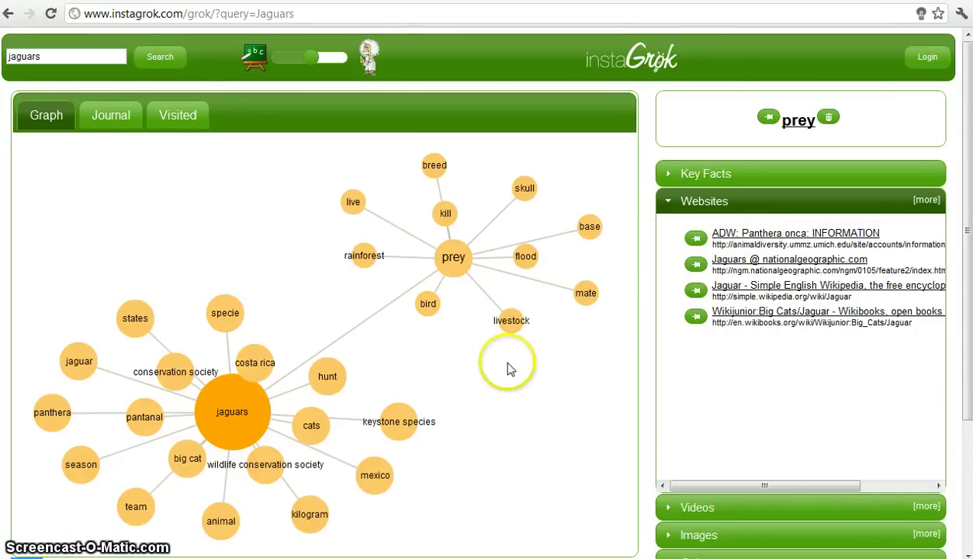
- Look over the sample Journal on jaguars and the Visited sites, and return to the Graph
click(113, 112)
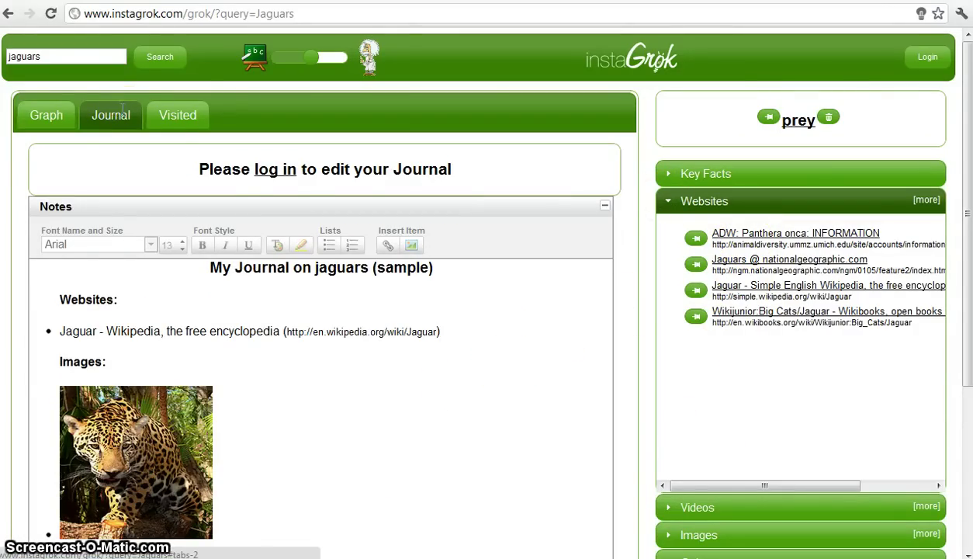
scroll(321, 244, down, 3)
scroll(289, 315, up, 3)
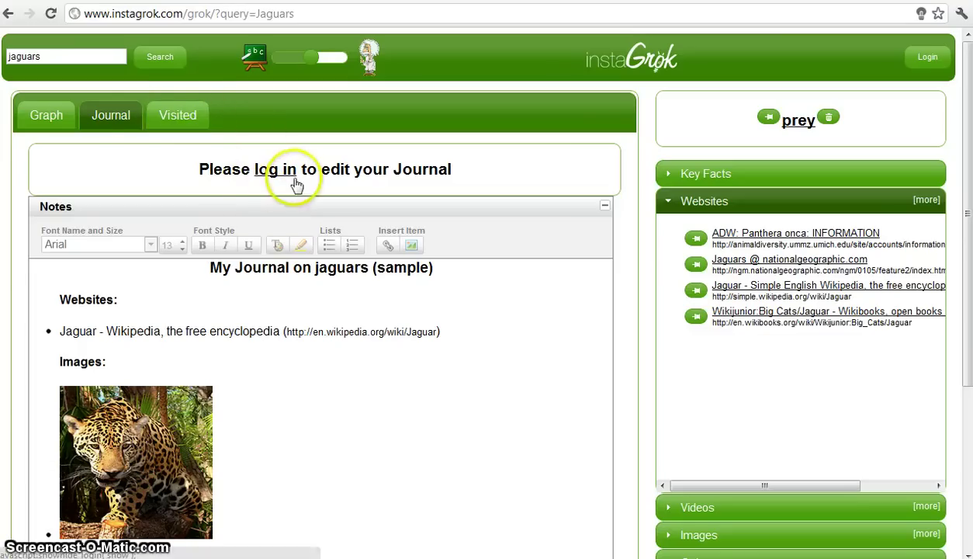
click(155, 118)
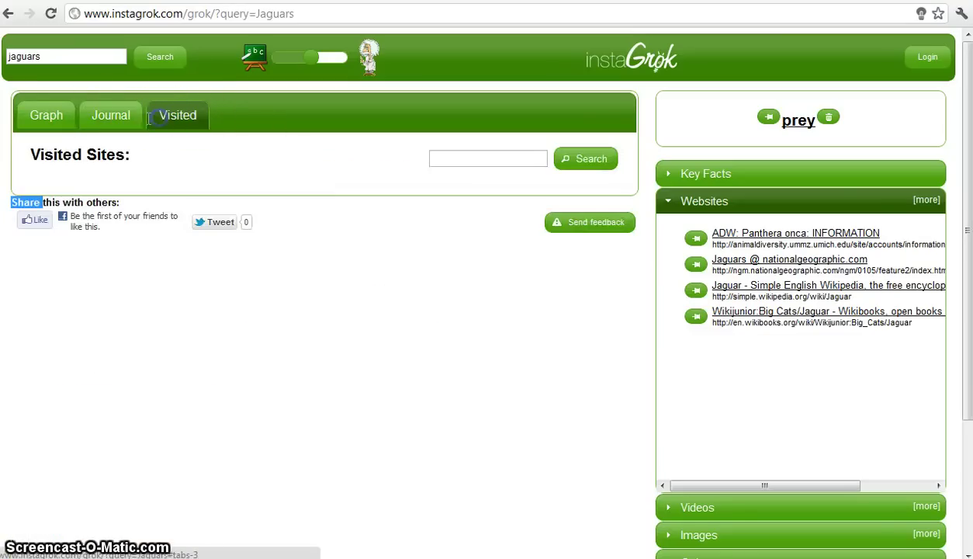
click(43, 113)
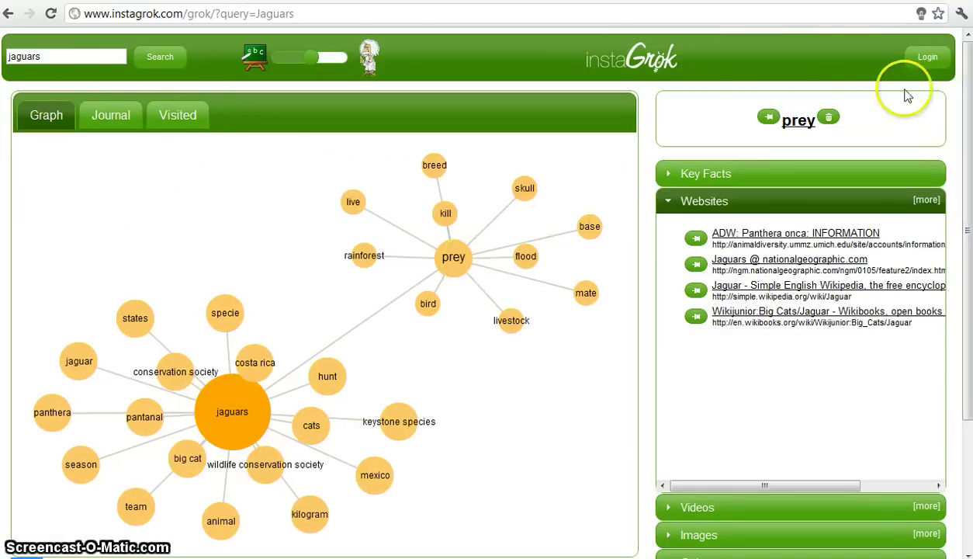
- Log in to instaGrok with a Google ID
click(922, 58)
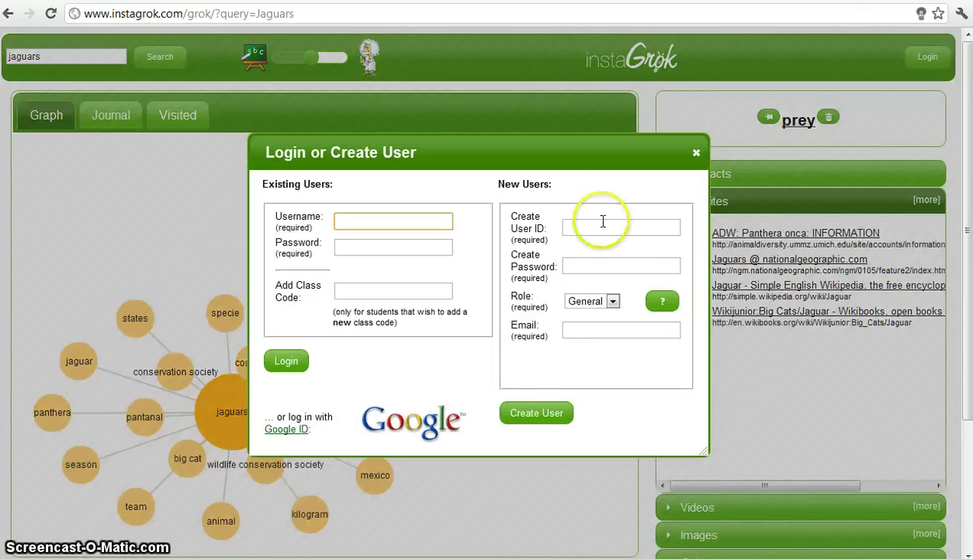
click(404, 428)
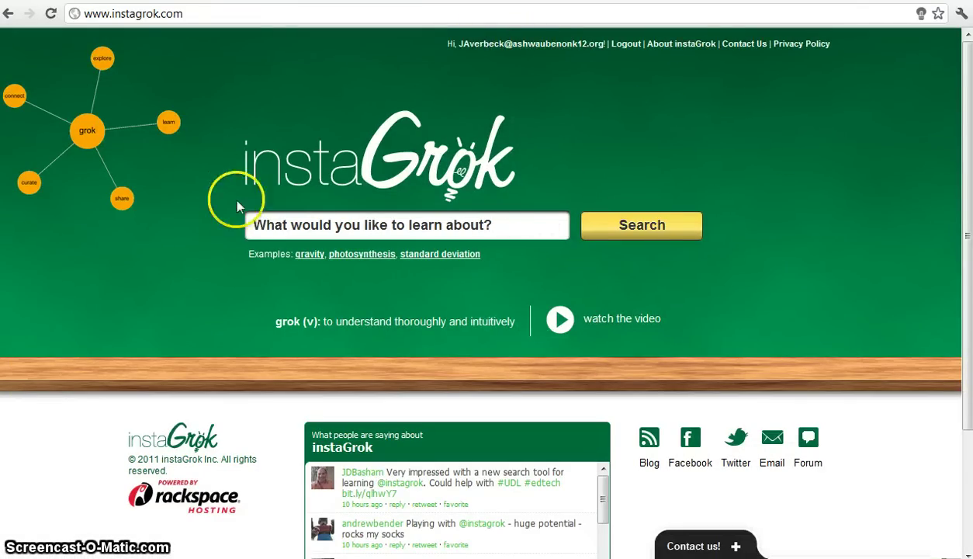
- Search for jaguars, and unpin the Key Fact about wild jaguars being difficult to study from the graph
click(457, 230)
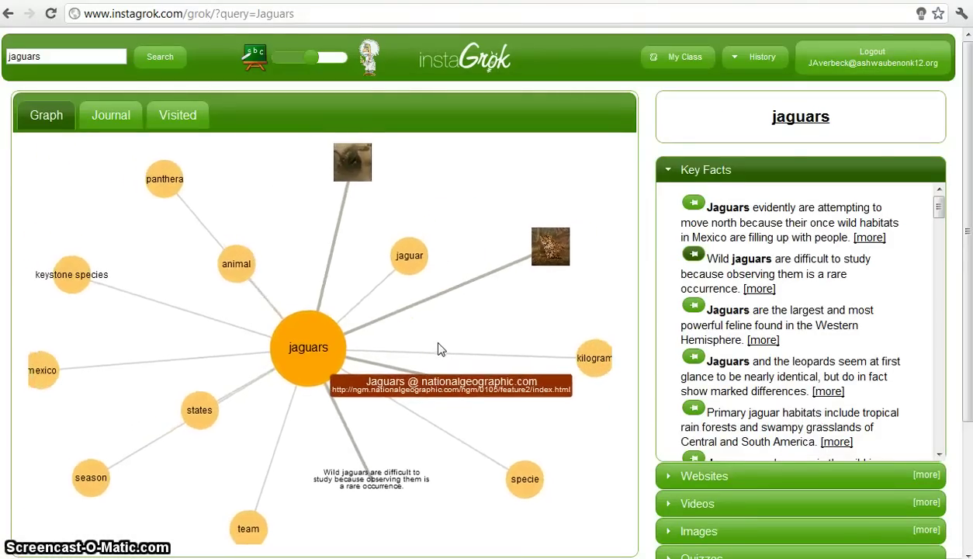
click(450, 348)
click(358, 165)
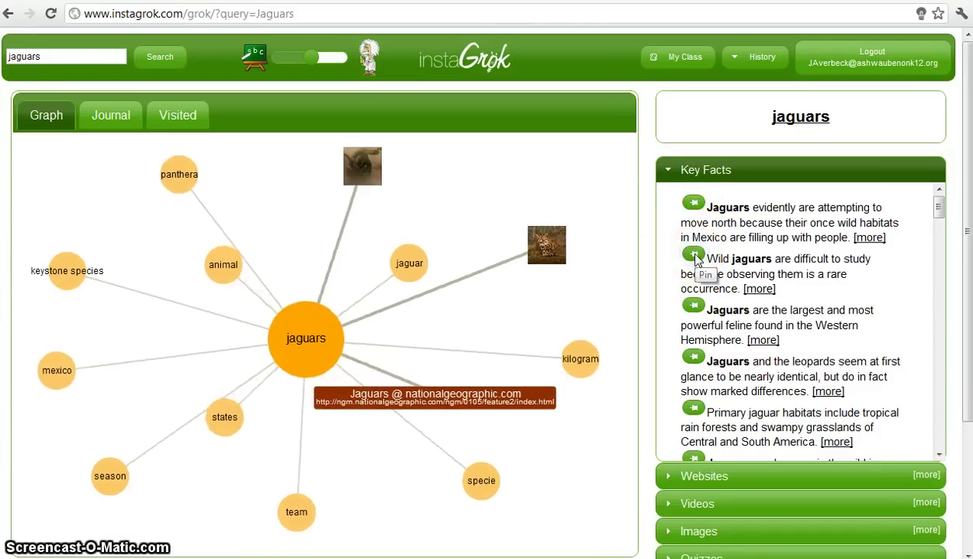
click(693, 254)
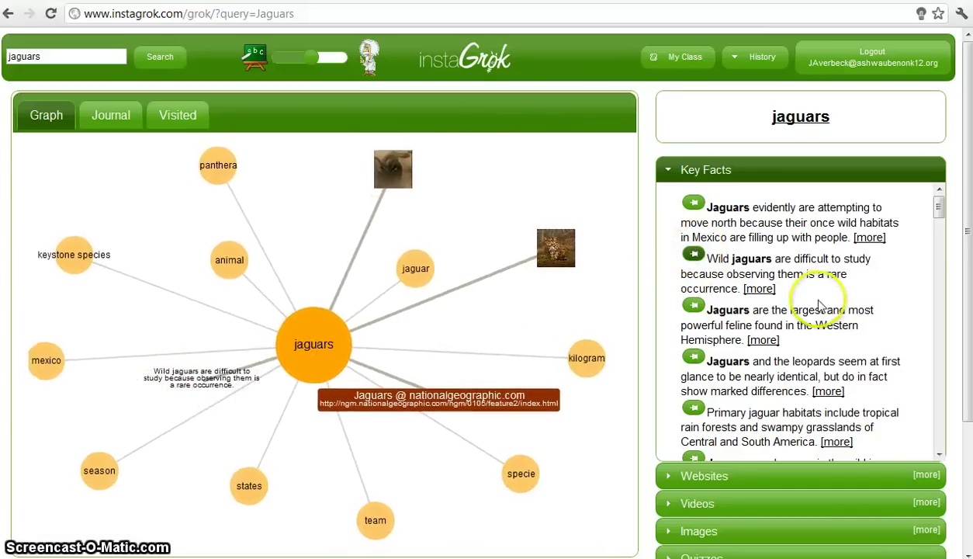
click(693, 254)
- Unpin the Jaguars @ nationalgeographic.com website and the Animal Face-Off: Anaconda vs. Jaguar video from the graph
scroll(776, 326, down, 2)
click(690, 476)
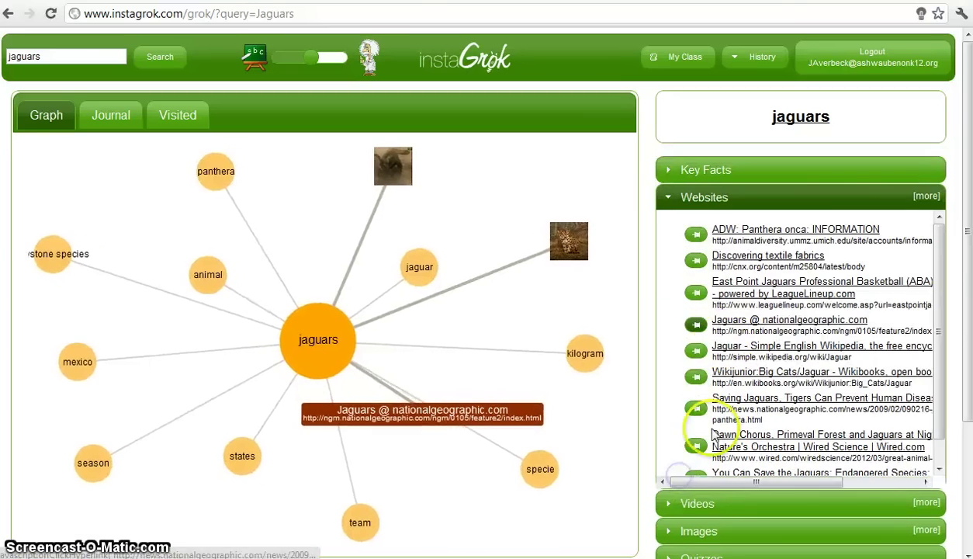
scroll(714, 419, down, 2)
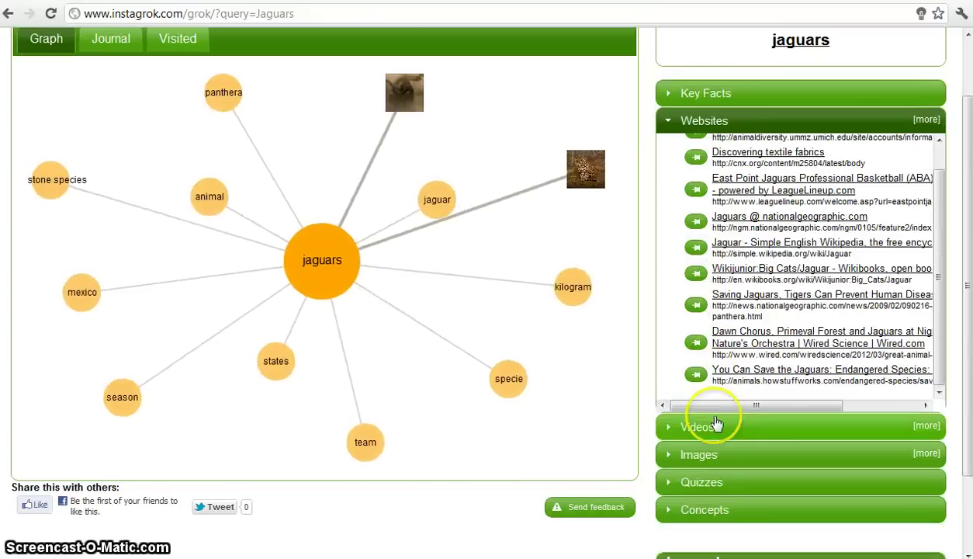
click(699, 428)
scroll(704, 376, down, 5)
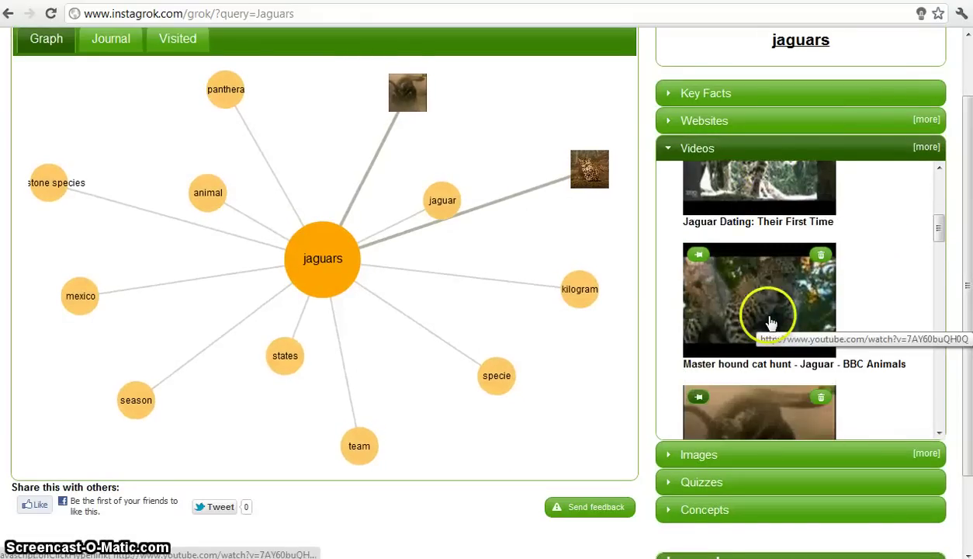
scroll(765, 322, down, 3)
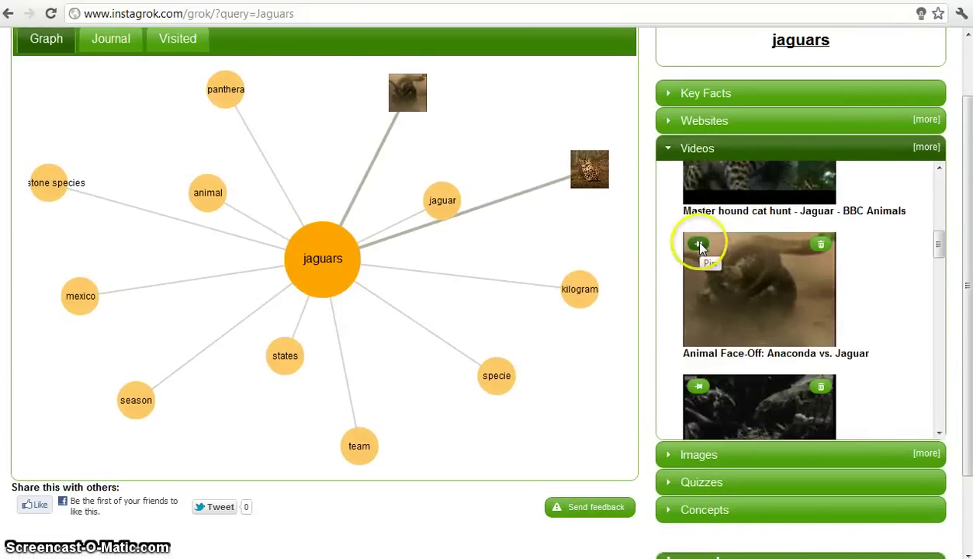
click(700, 246)
- Look through the Images for jaguars, and unpin the photo of the sitting jaguar
scroll(673, 297, down, 2)
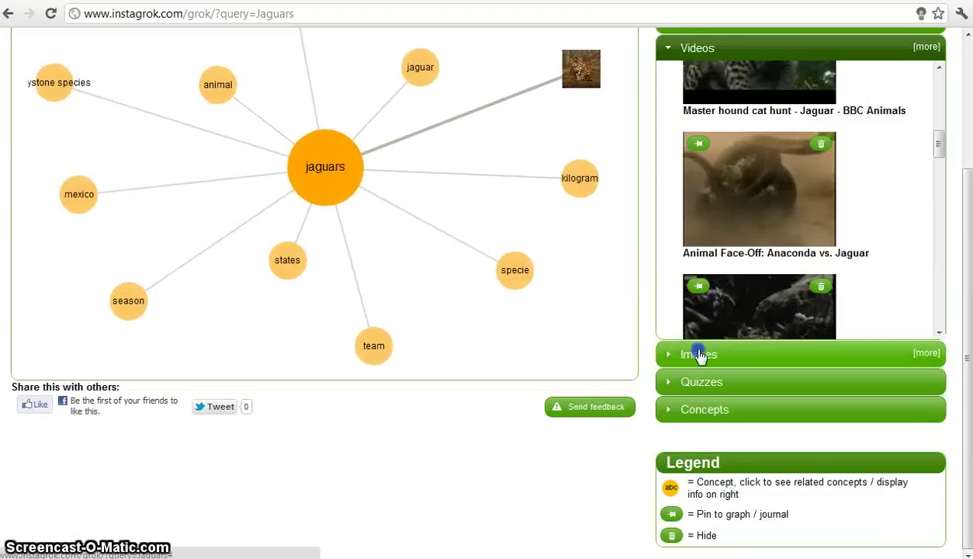
click(699, 348)
scroll(717, 249, down, 3)
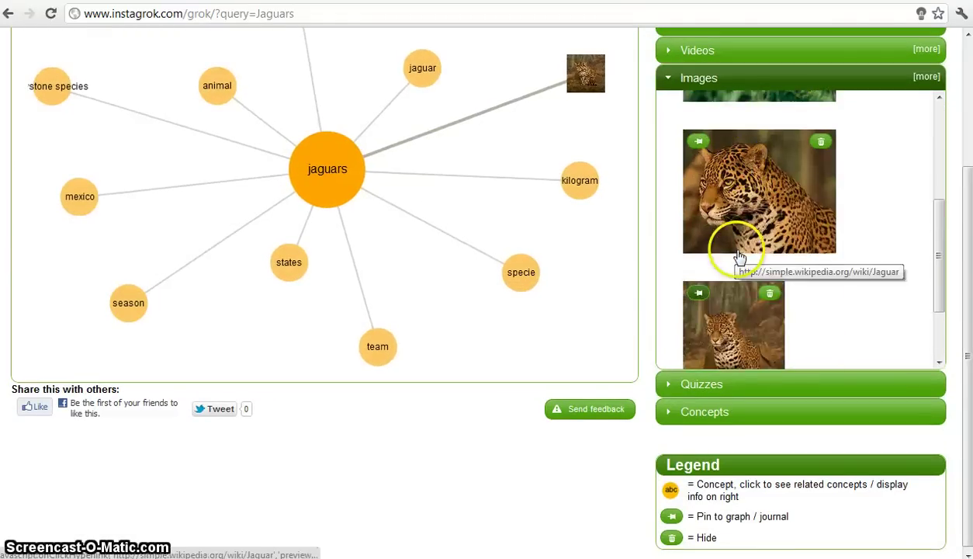
scroll(738, 256, up, 1)
scroll(741, 256, down, 2)
scroll(741, 256, up, 4)
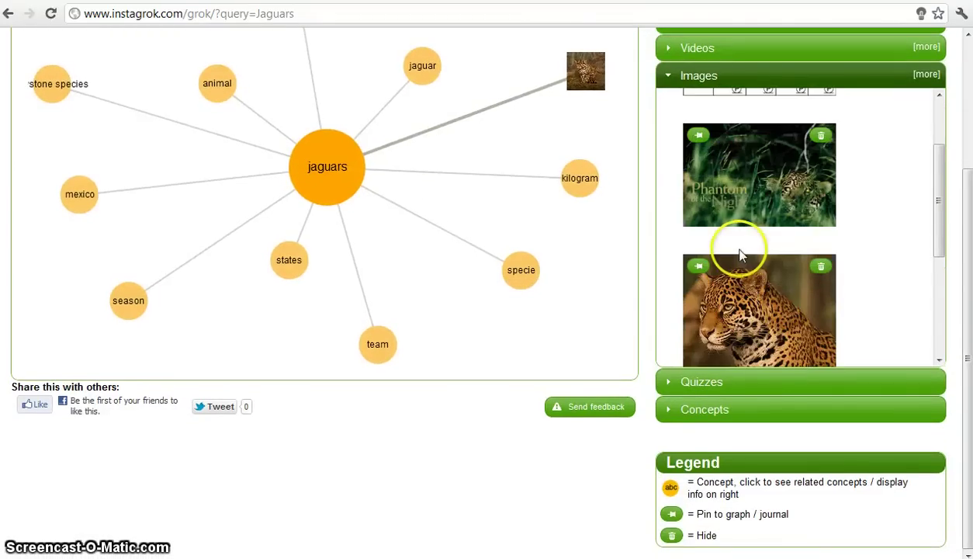
scroll(744, 245, down, 4)
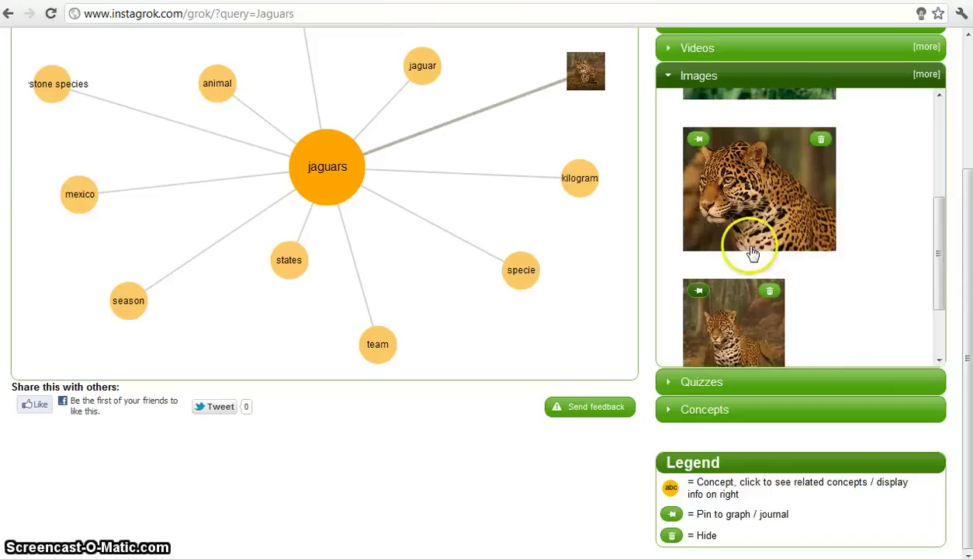
click(699, 216)
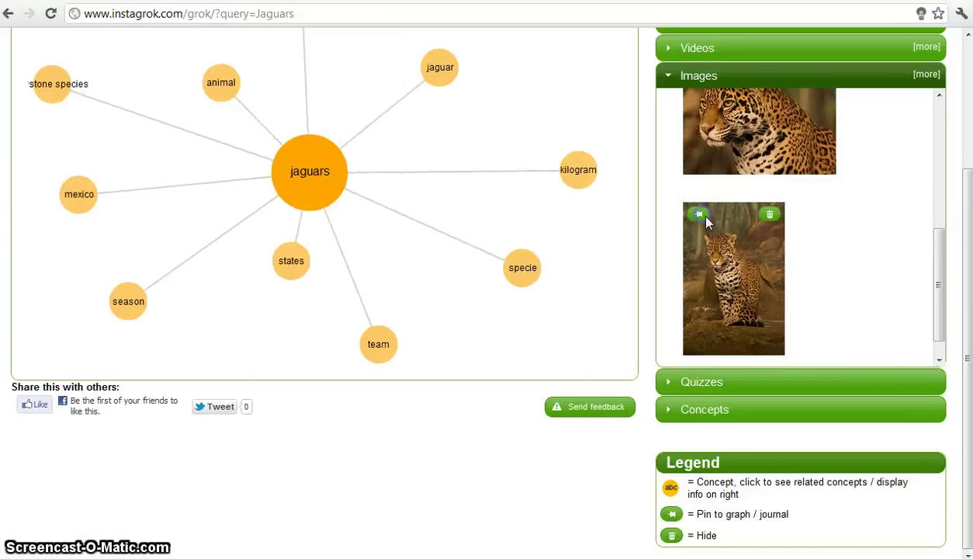
- Expand the jaguars concept in the graph and its related prey concept
scroll(391, 194, up, 2)
scroll(392, 194, up, 1)
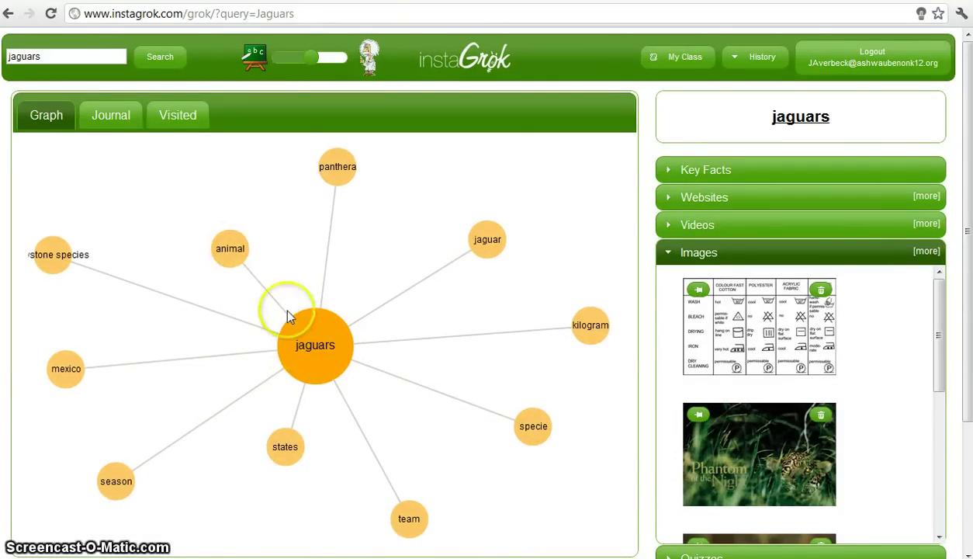
click(334, 345)
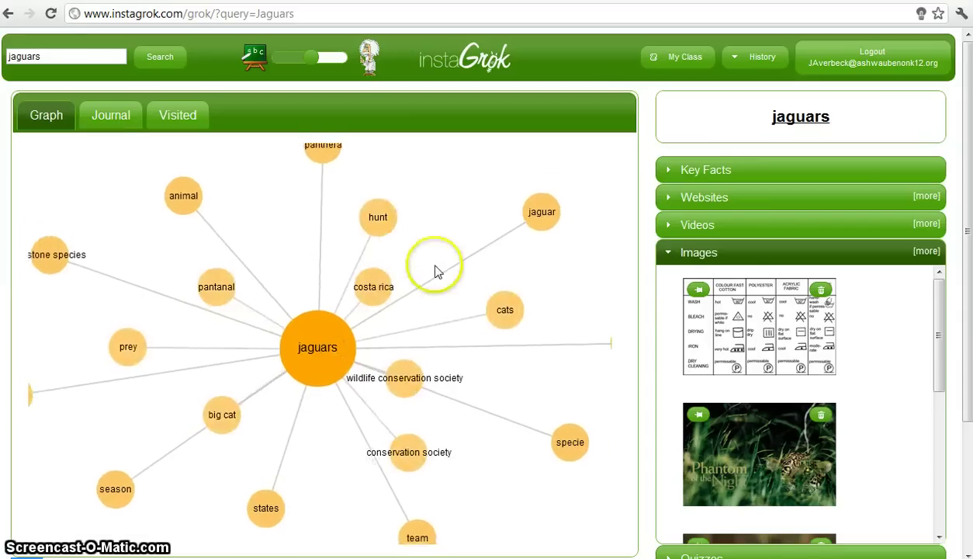
click(165, 347)
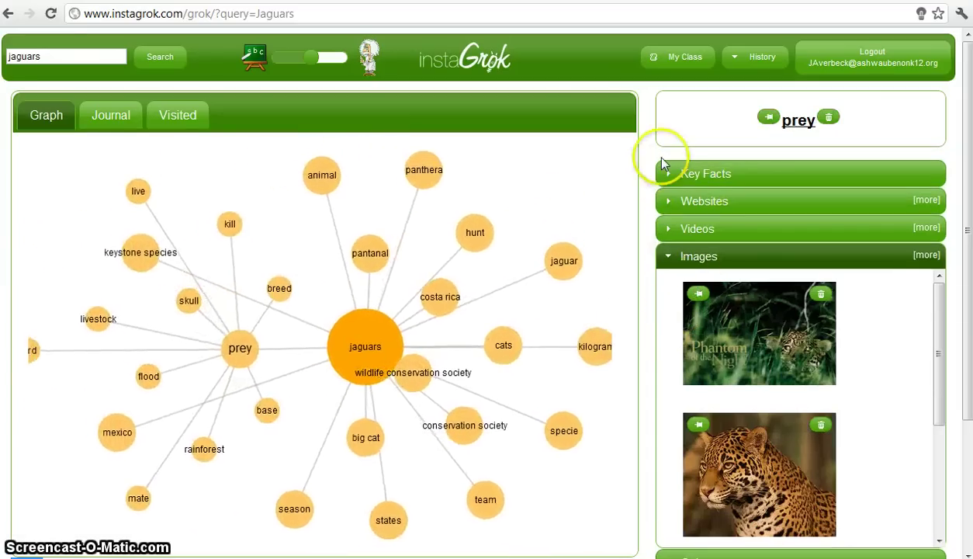
- Pin the prey Key Facts about jaguars being strong swimmers and climbers and about dragging prey to a secluded spot
click(663, 176)
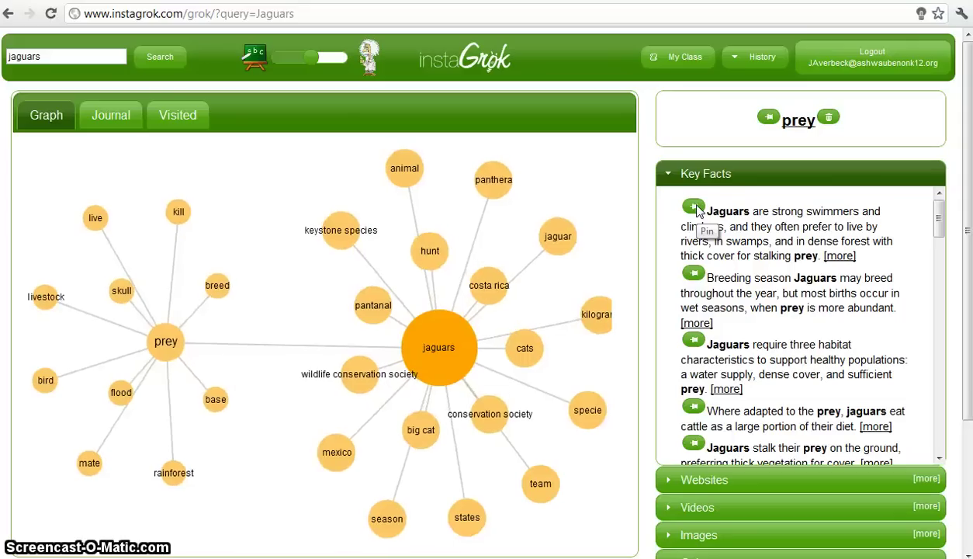
click(694, 207)
scroll(846, 388, down, 3)
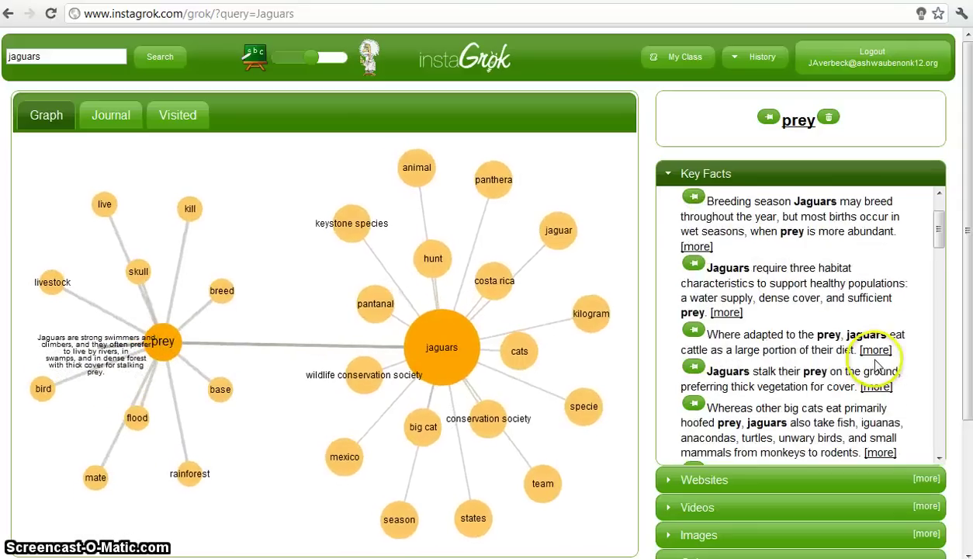
scroll(857, 361, down, 3)
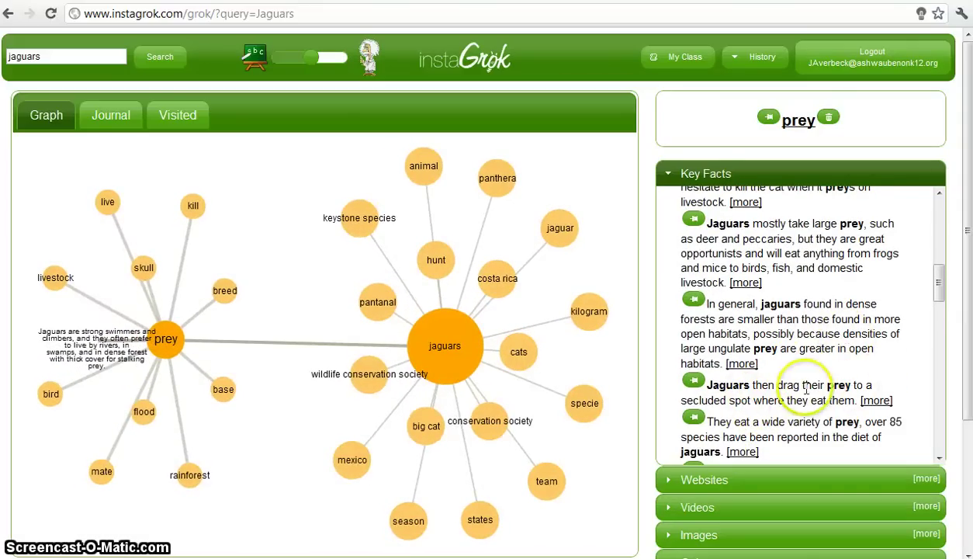
scroll(738, 380, down, 1)
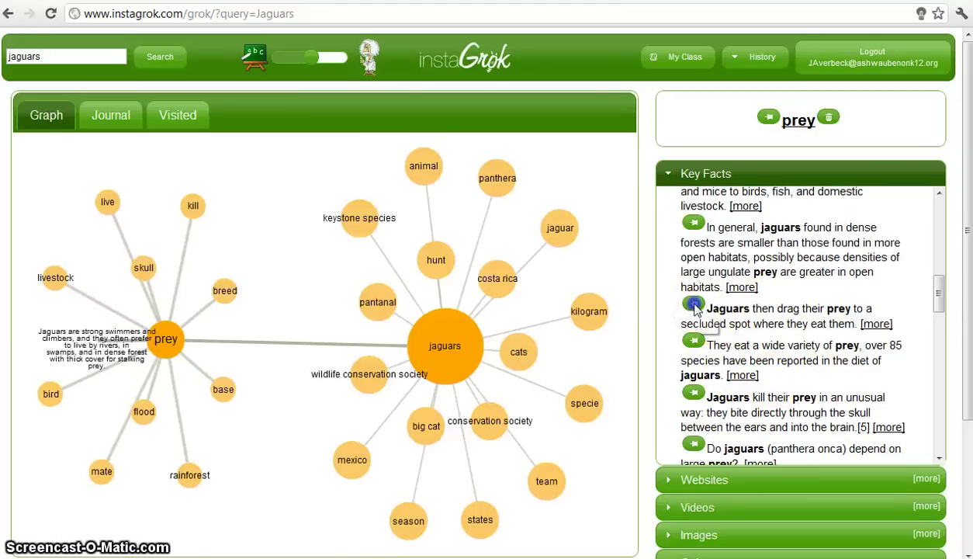
click(694, 304)
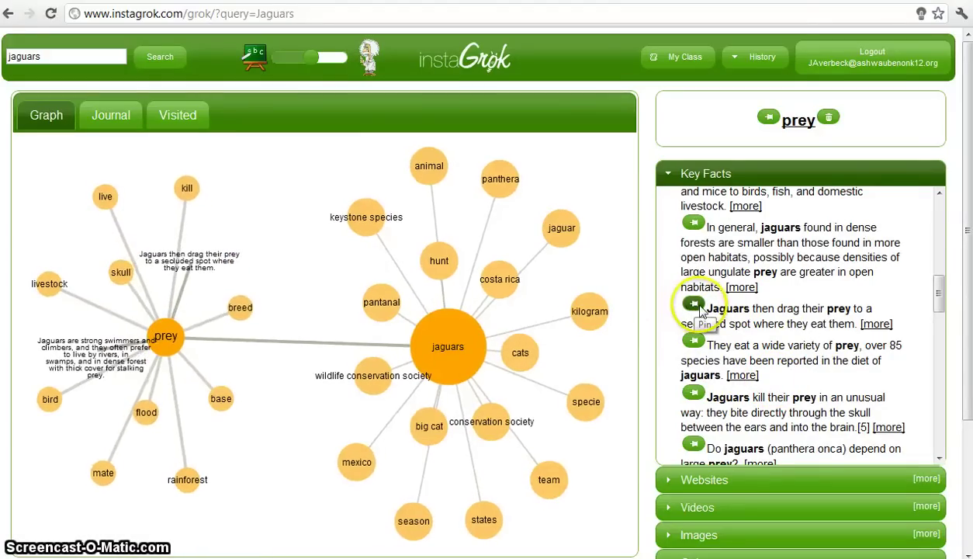
- Pin the Jaguars @ nationalgeographic.com and Wikijunior:Big Cats/Jaguar websites to the prey concept
click(669, 481)
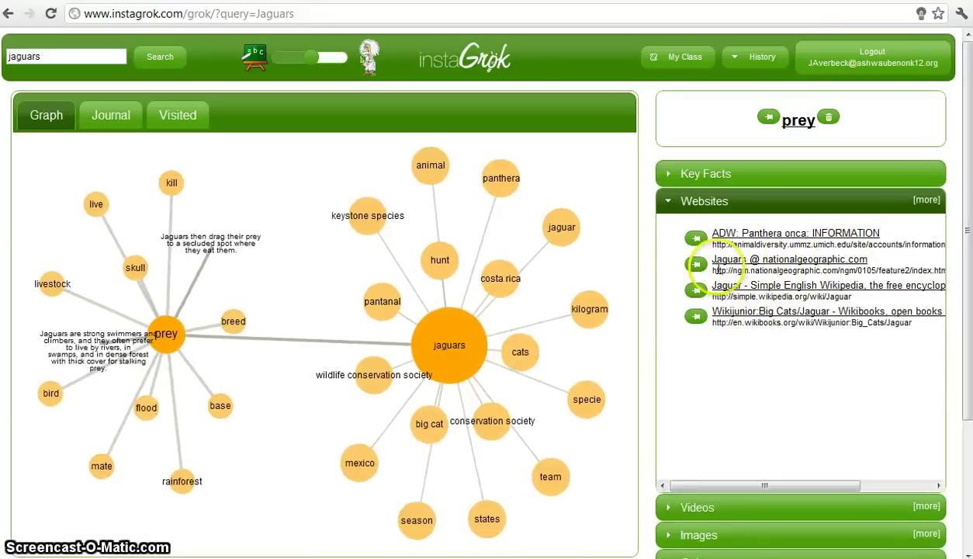
click(696, 264)
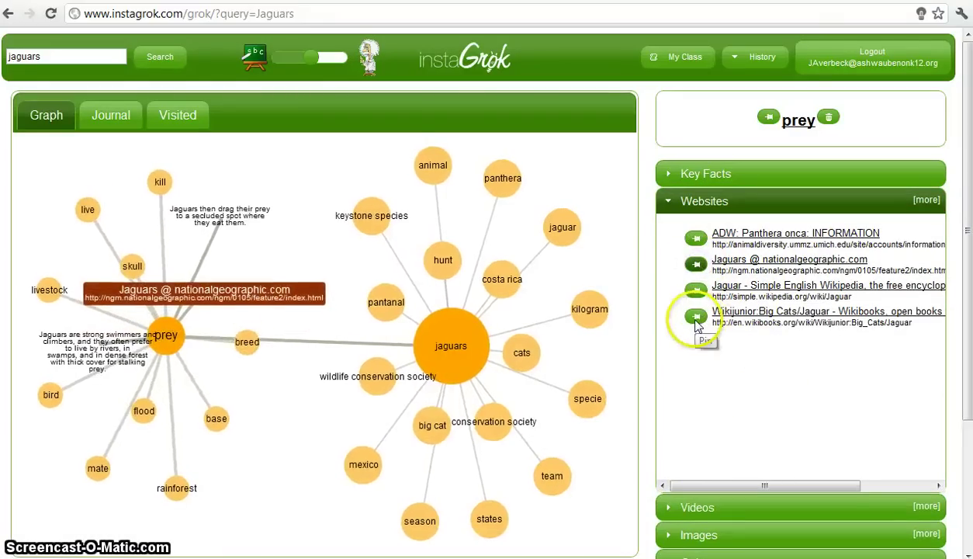
click(696, 318)
- Check the Videos for prey, and pin the close-up and sitting jaguar photos from its Images
scroll(754, 445, down, 2)
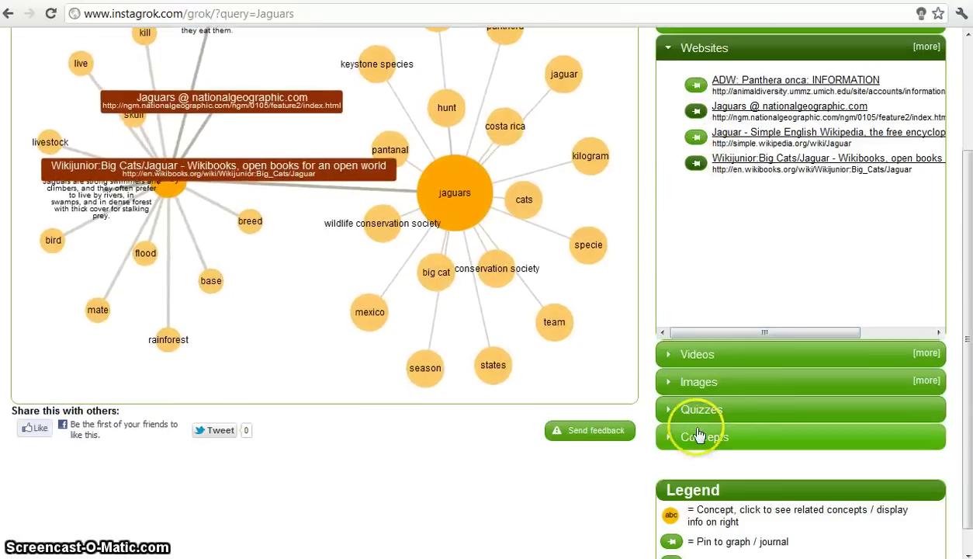
click(690, 354)
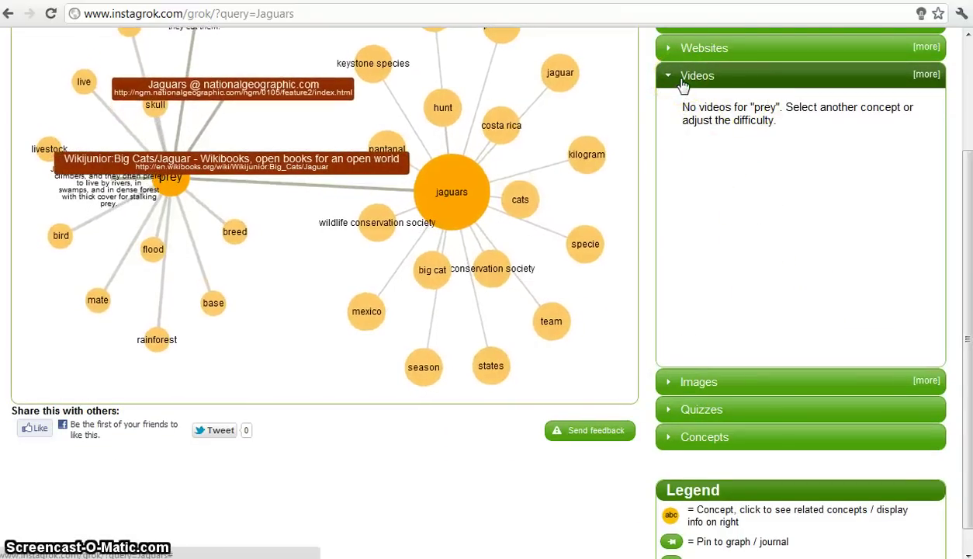
click(679, 383)
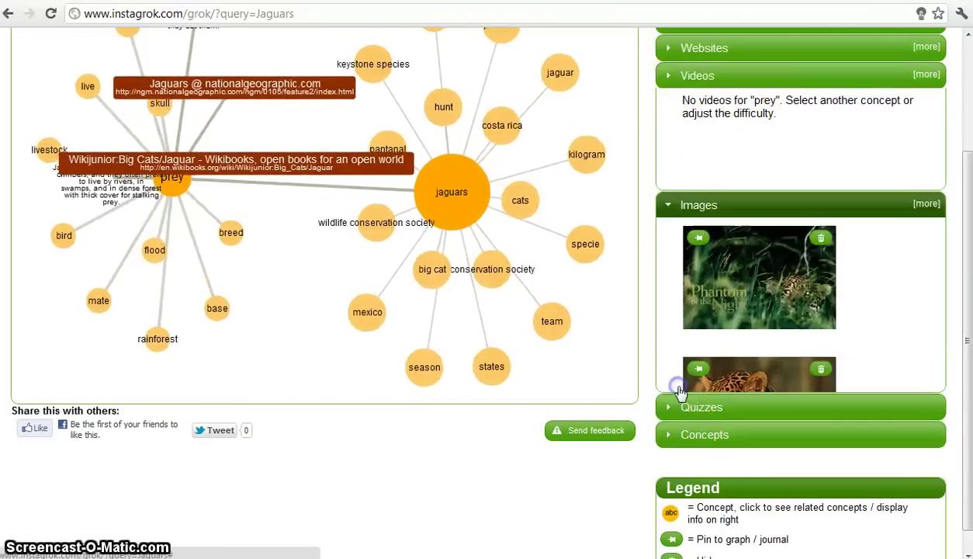
scroll(739, 315, down, 3)
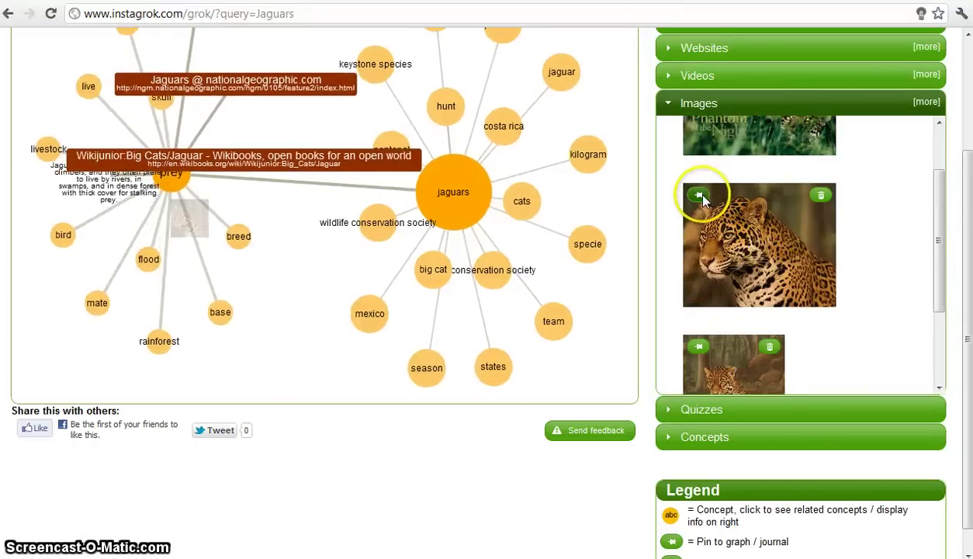
scroll(702, 206, down, 2)
click(698, 215)
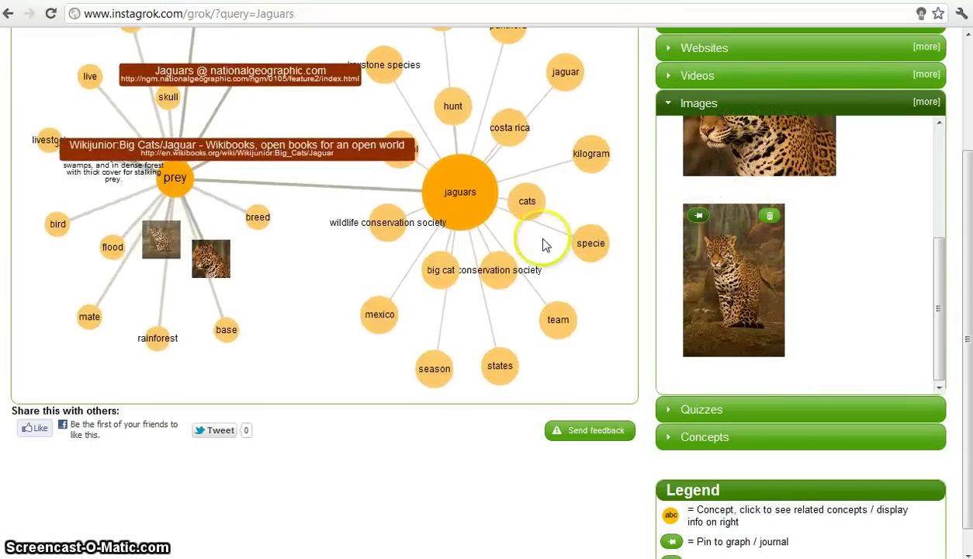
- Review the pinned excerpts, websites and images in the Journal on jaguar, including the email and print options
scroll(543, 244, up, 2)
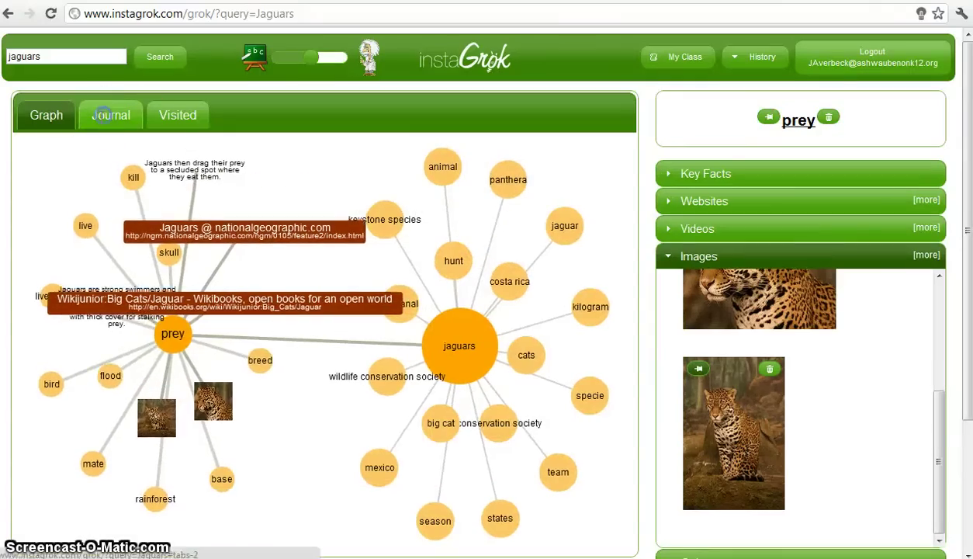
click(104, 115)
scroll(388, 334, down, 2)
scroll(423, 320, up, 2)
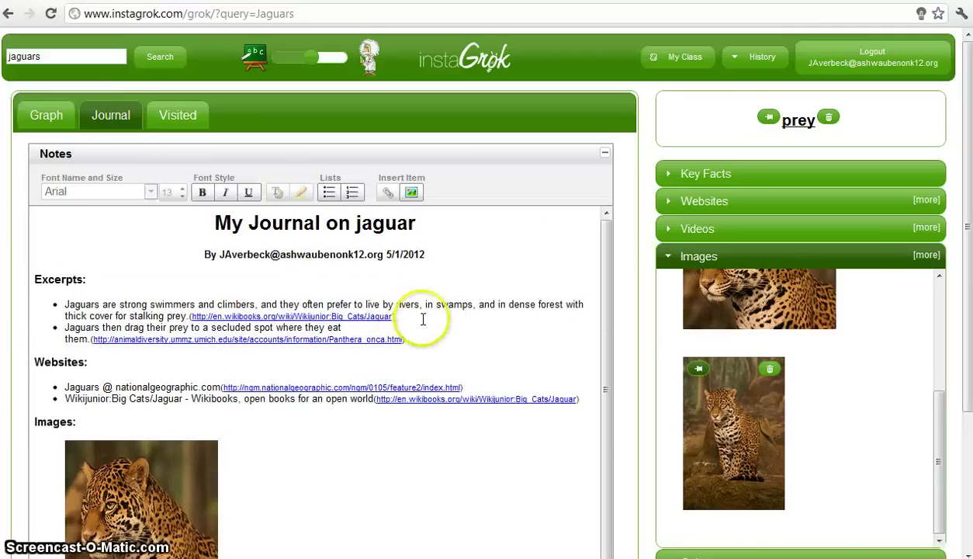
scroll(97, 296, down, 1)
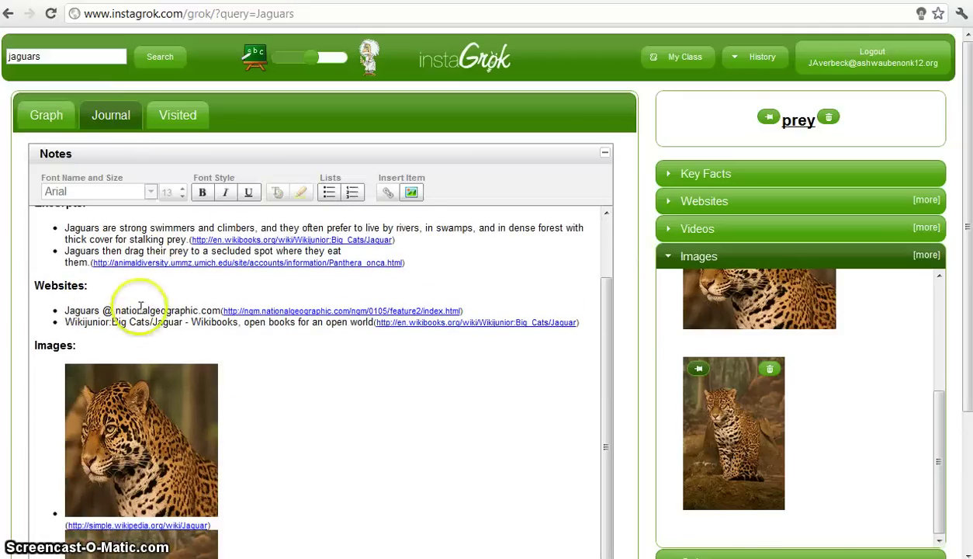
scroll(135, 326, down, 5)
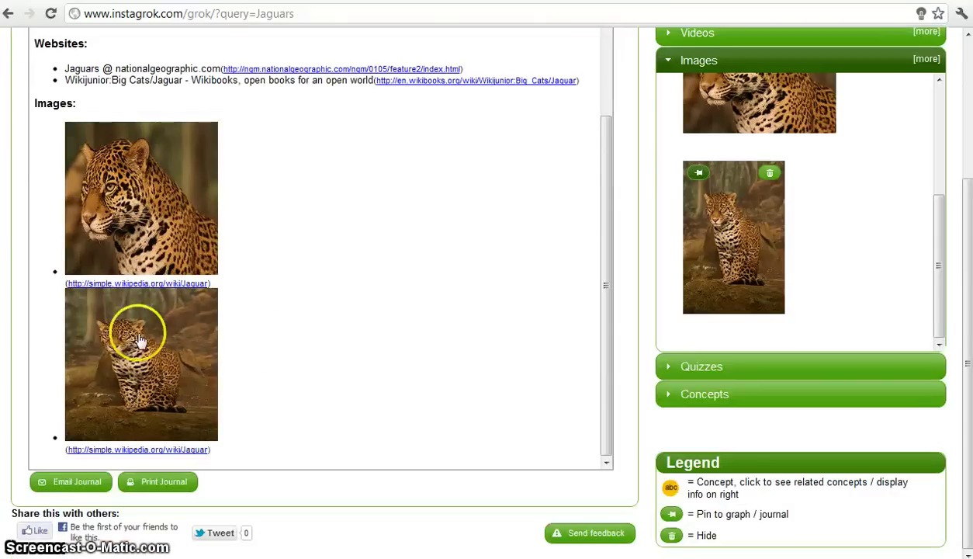
scroll(321, 353, up, 8)
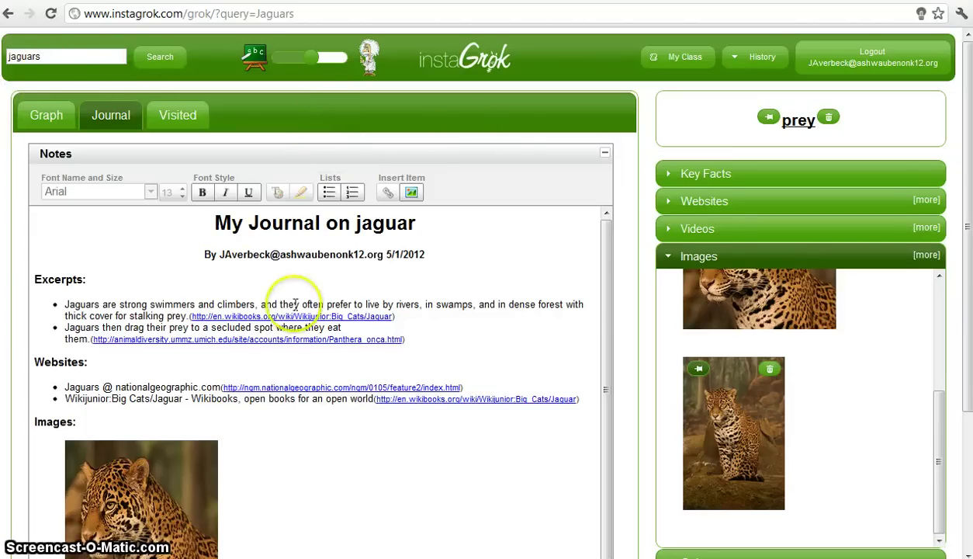
text(t)
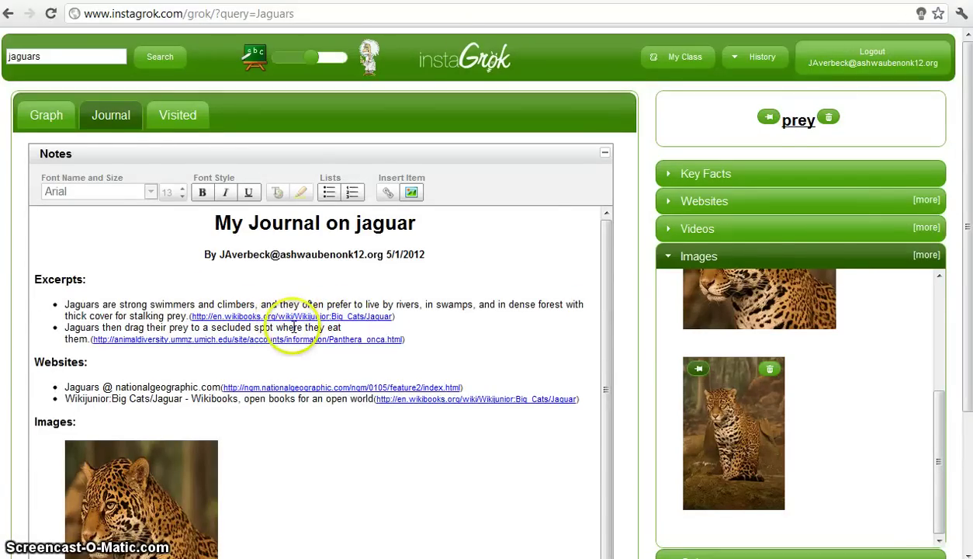
scroll(294, 327, down, 5)
scroll(227, 334, down, 2)
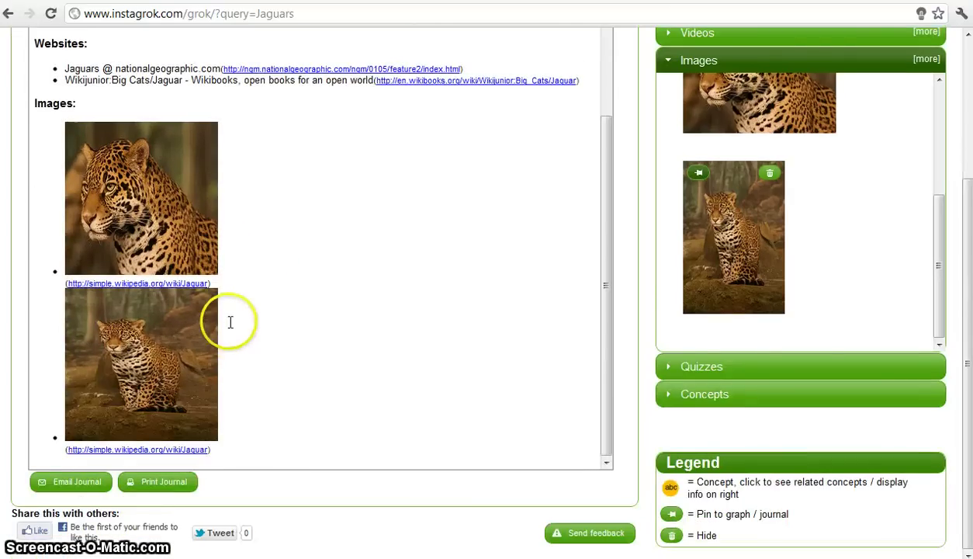
scroll(369, 337, up, 6)
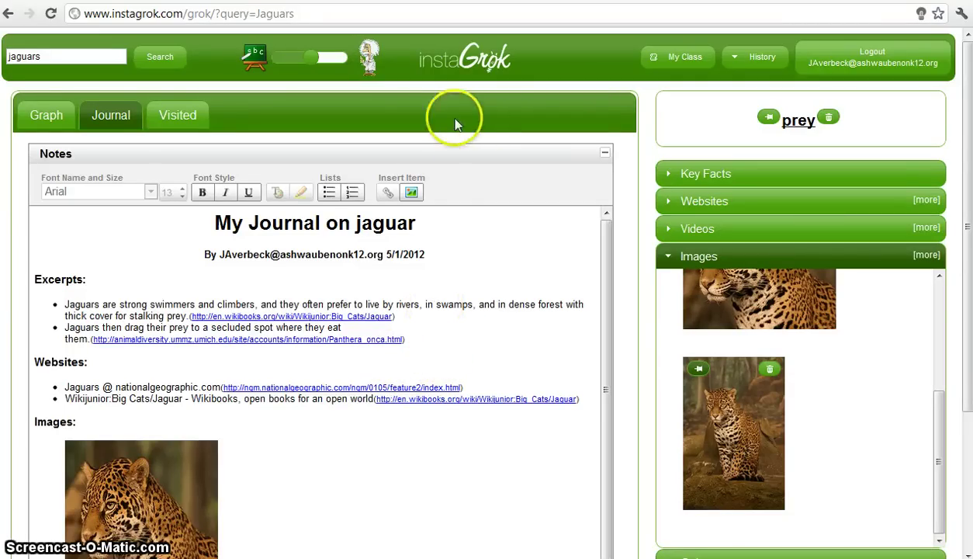
scroll(446, 342, down, 1)
scroll(441, 346, up, 1)
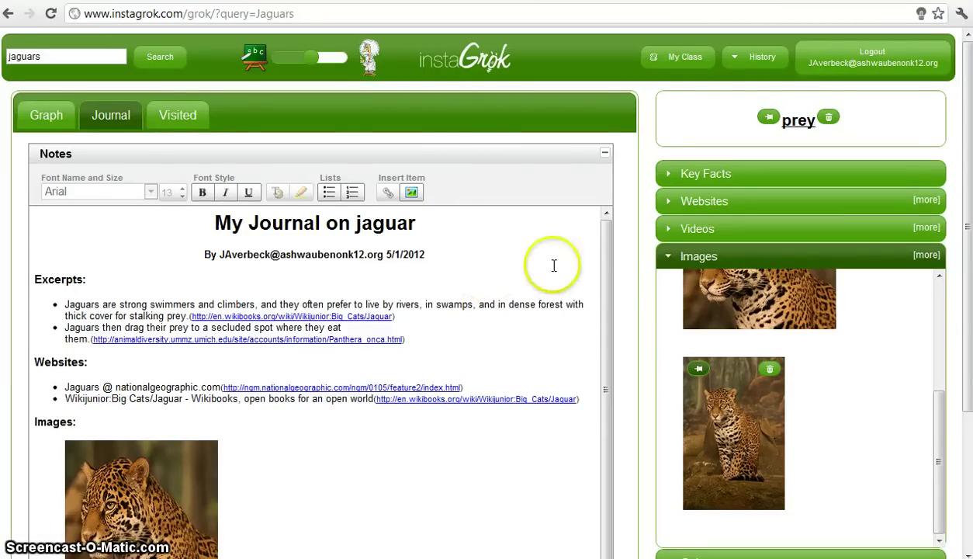
scroll(595, 288, down, 5)
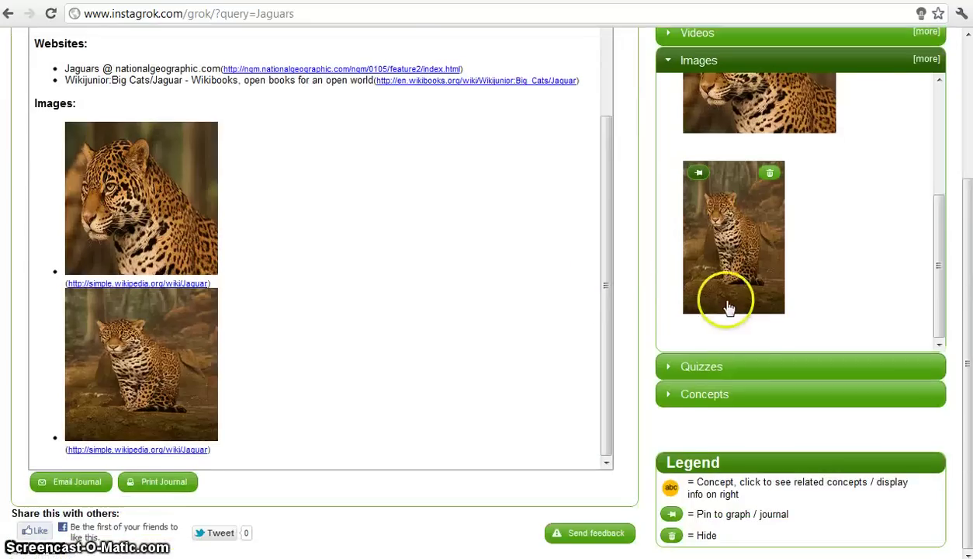
- View the students' groks and search history in My Class, and return to the instaGrok home page
scroll(698, 326, up, 5)
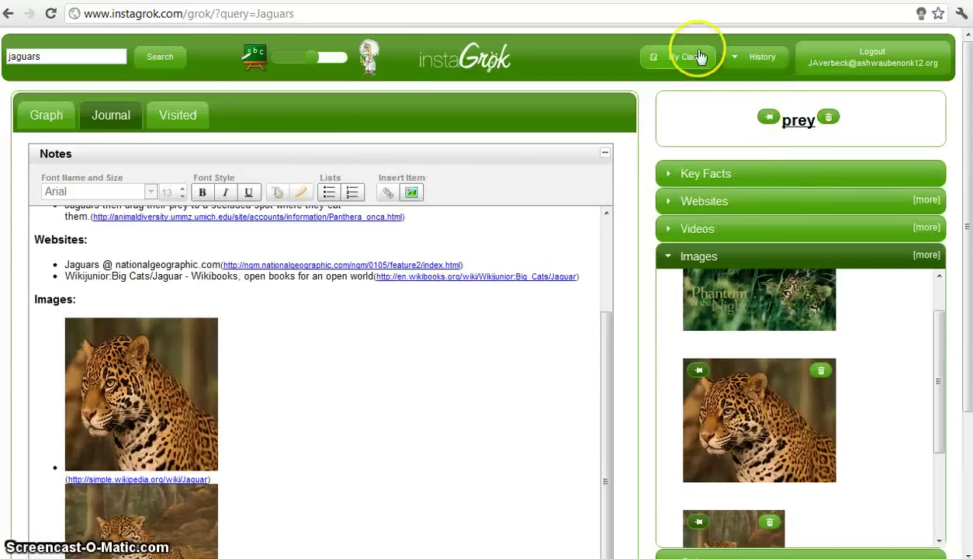
click(680, 59)
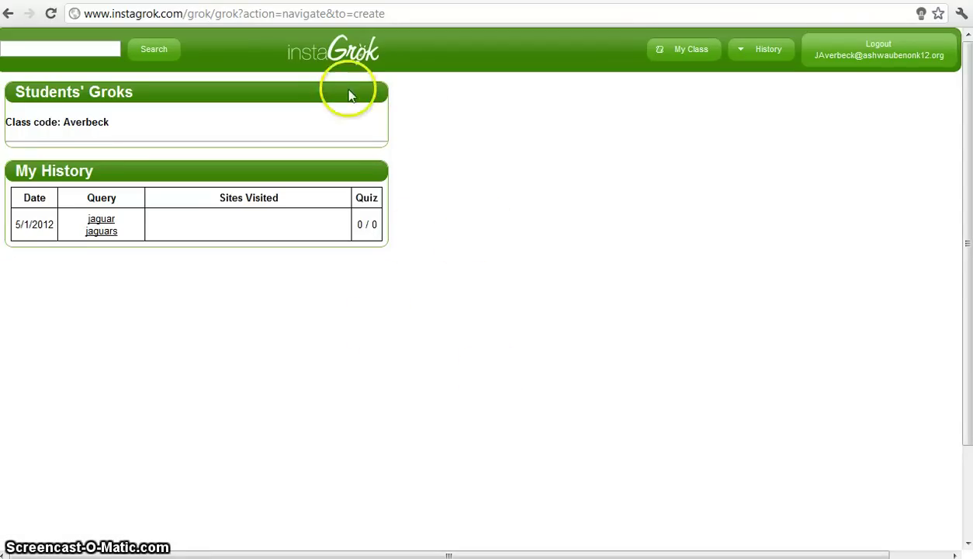
click(352, 52)
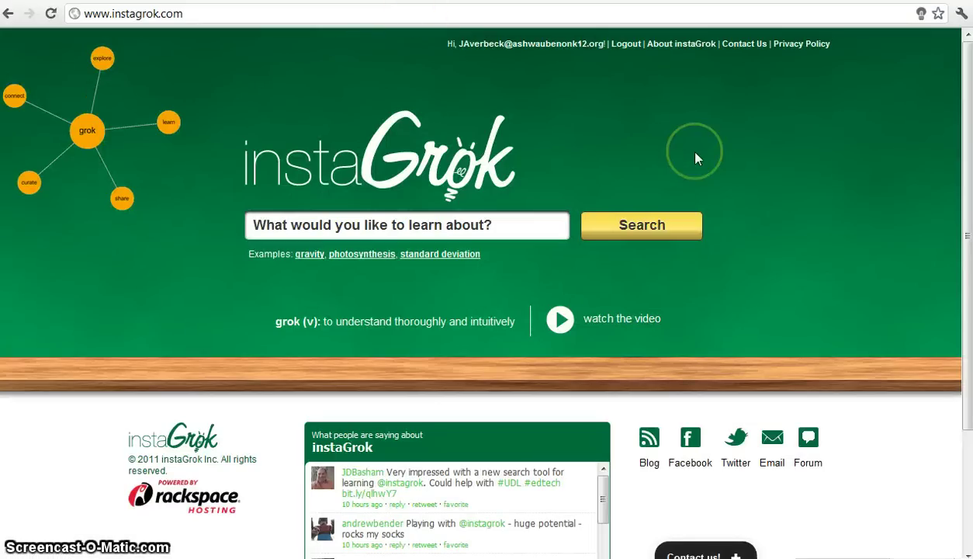